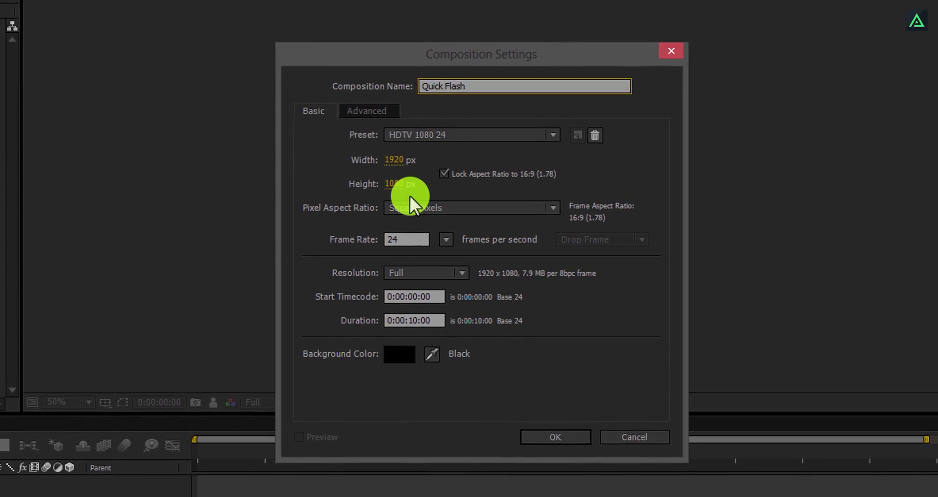
Set the Quick Flash composition's duration to 0:00:05:00 and create the composition
left_click(422, 311)
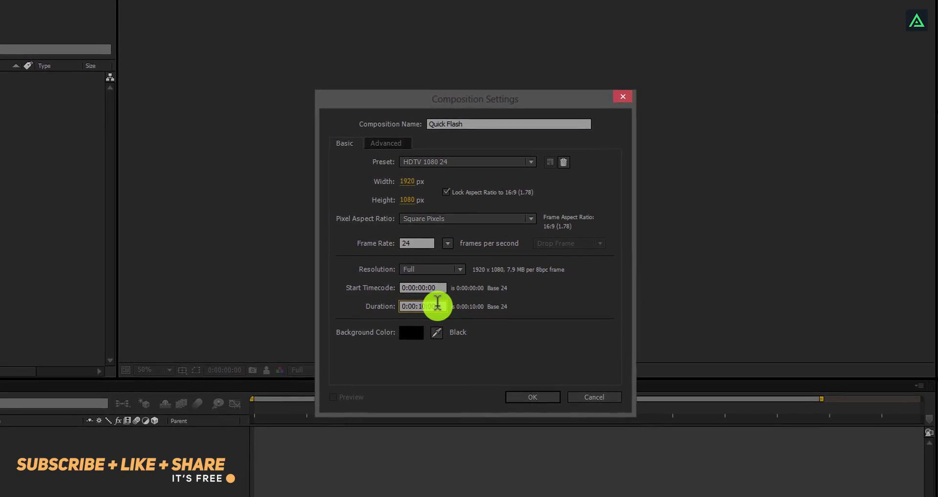
type("1")
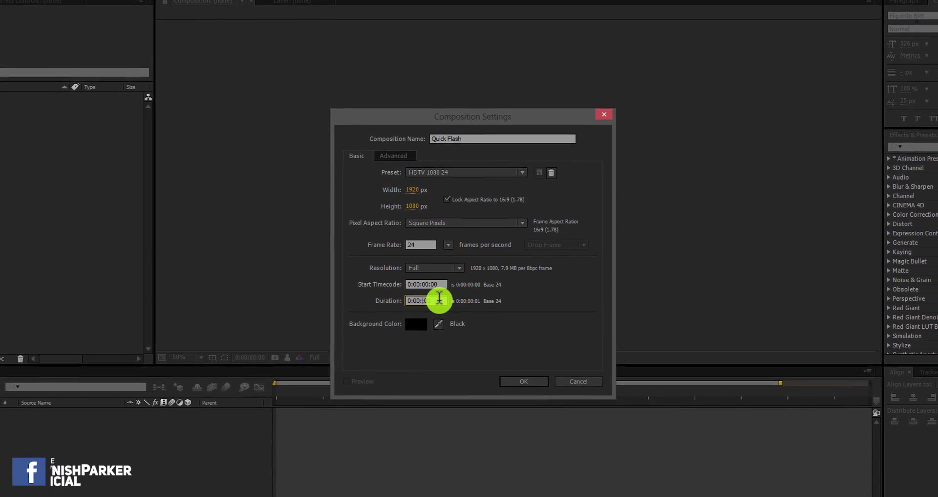
type("500")
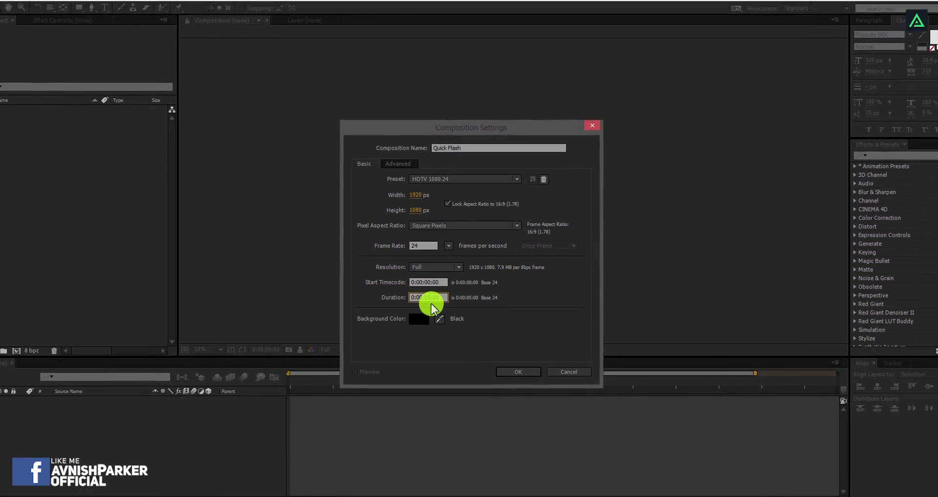
left_click(517, 370)
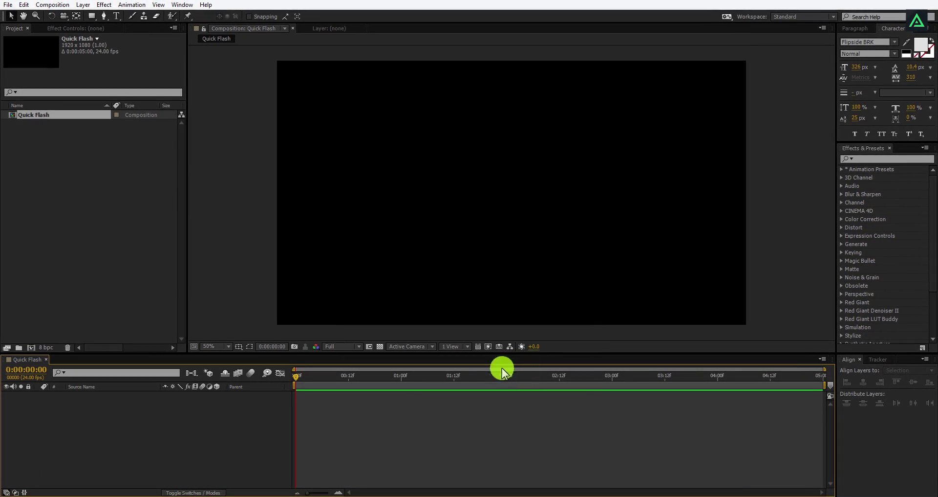
Add a new 1920 x 1080 px solid layer named Background to the Quick Flash composition
right_click(142, 408)
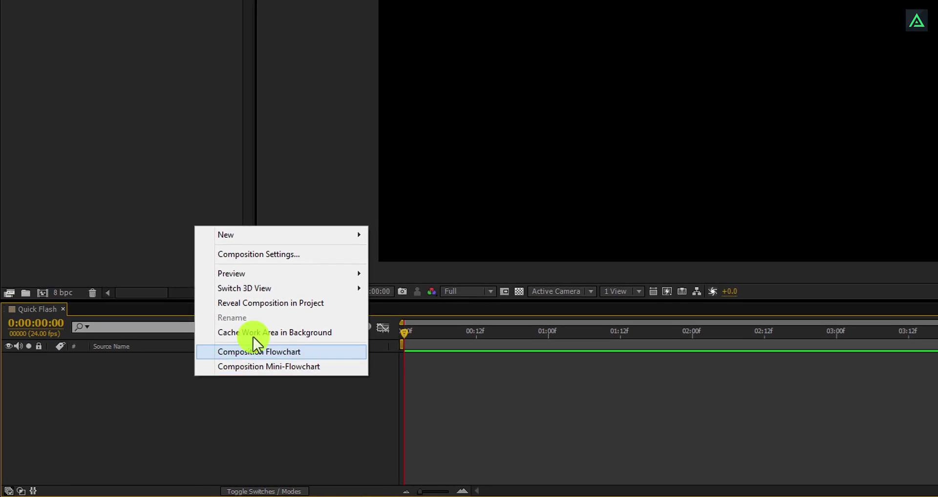
mouse_move(292, 233)
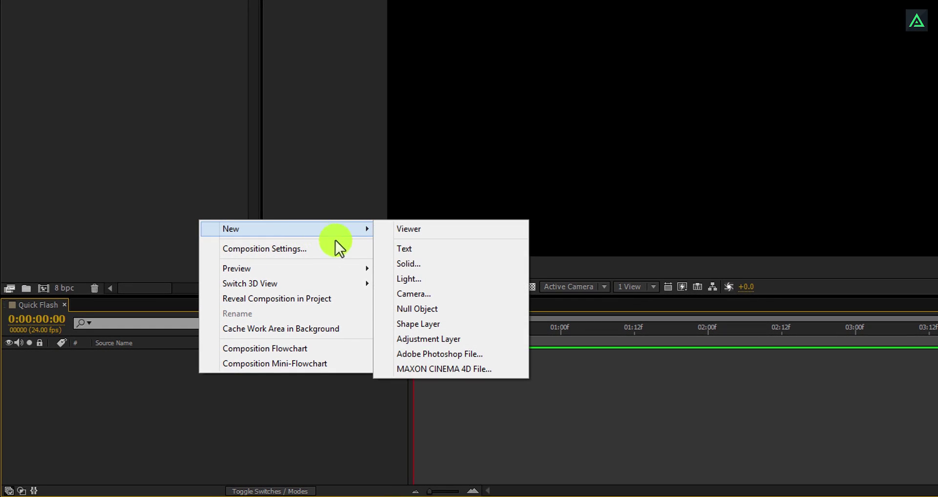
left_click(391, 265)
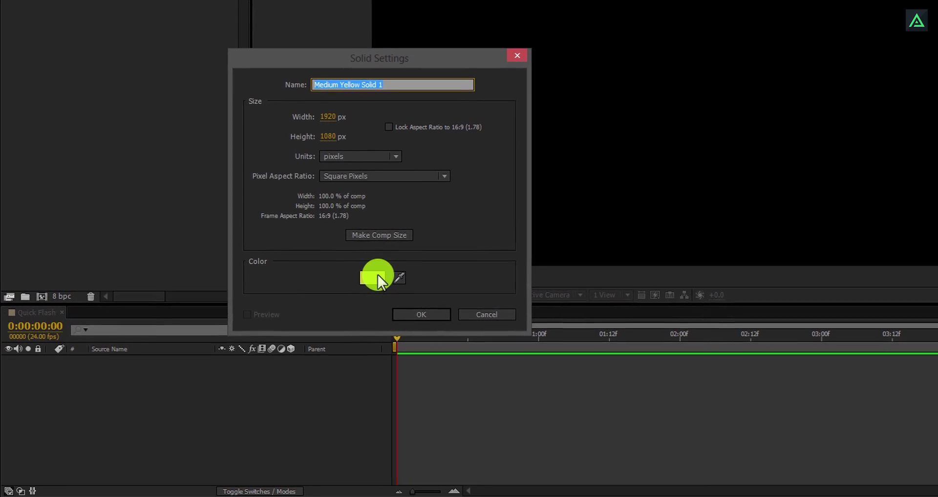
type("Background")
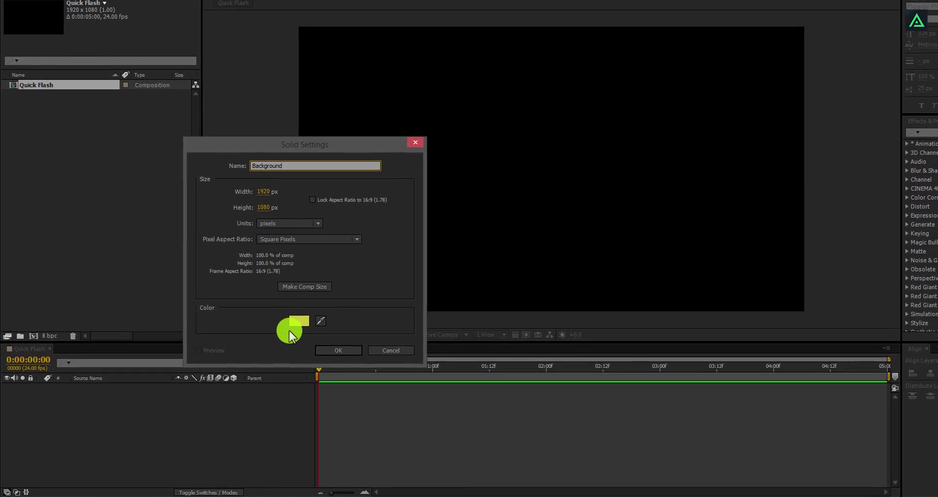
left_click(325, 353)
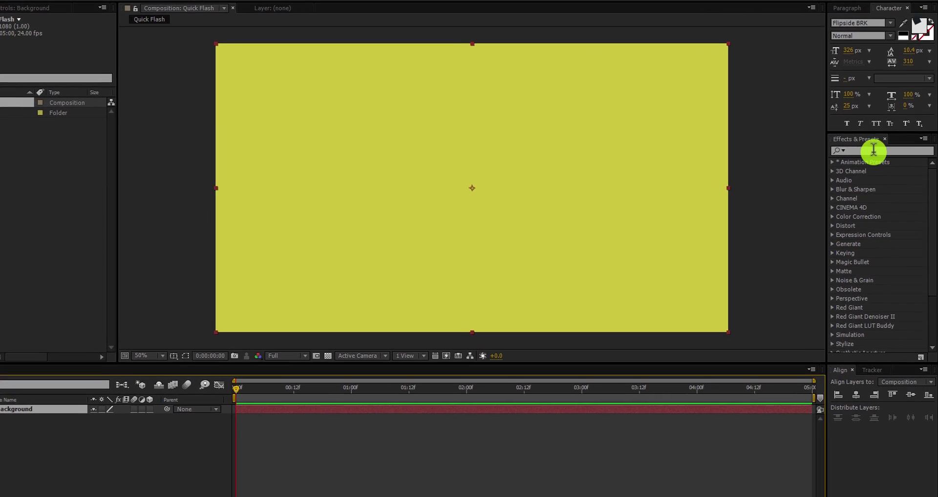
Find the 4-Color Gradient effect and apply it to the Background layer
left_click(880, 157)
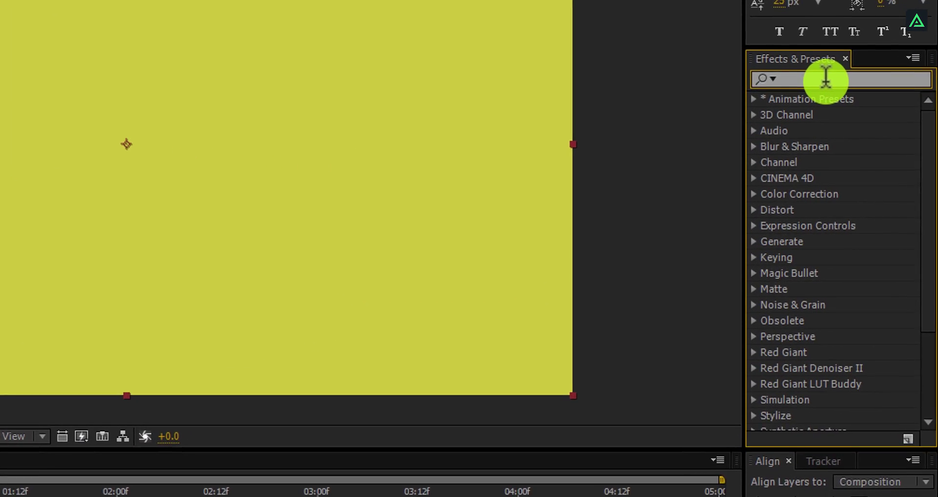
type("gradie")
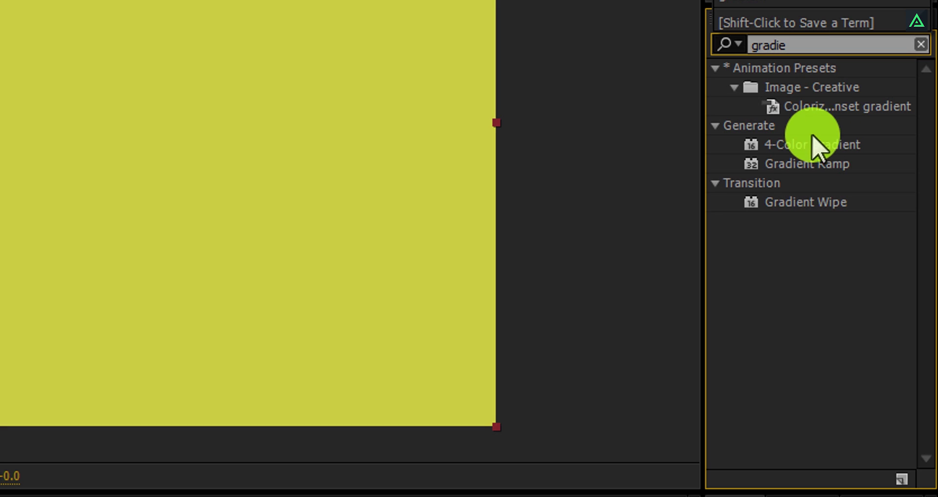
left_click(755, 144)
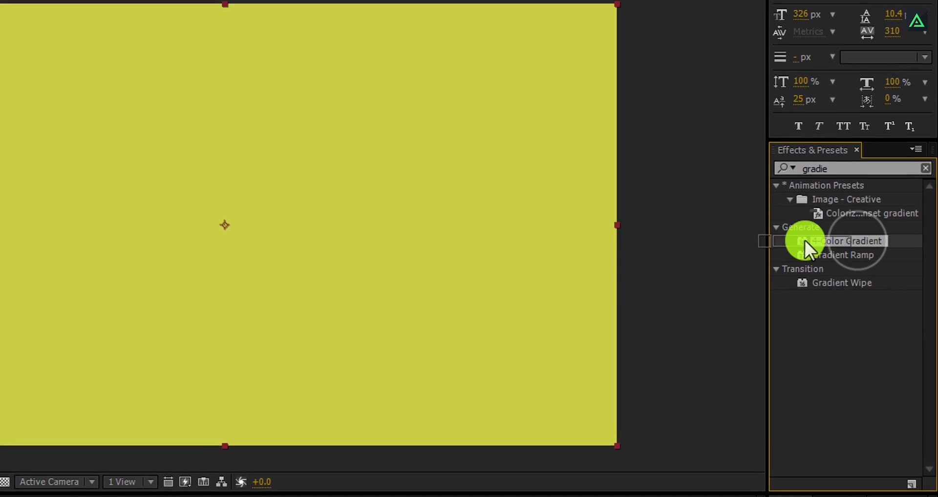
left_click_drag(805, 239, 411, 266)
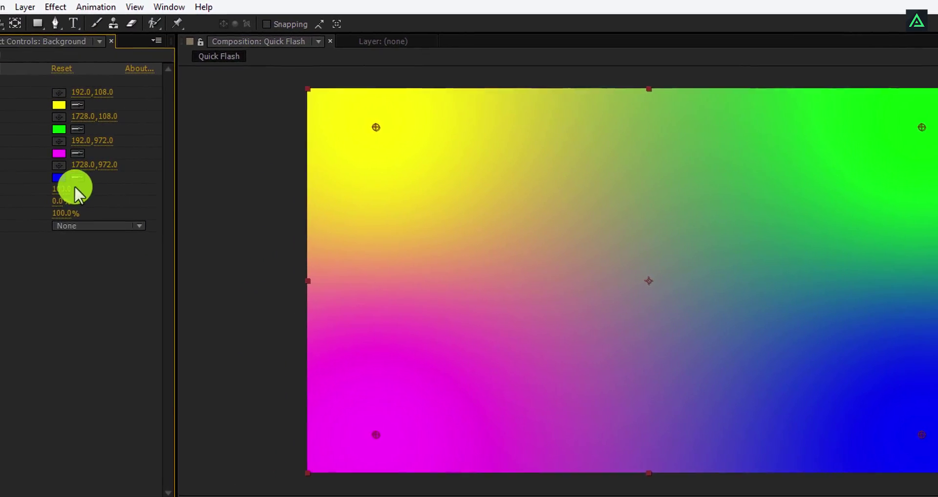
Set Color 4 of the 4-Color Gradient to the near-black blue 05050C
left_click(59, 177)
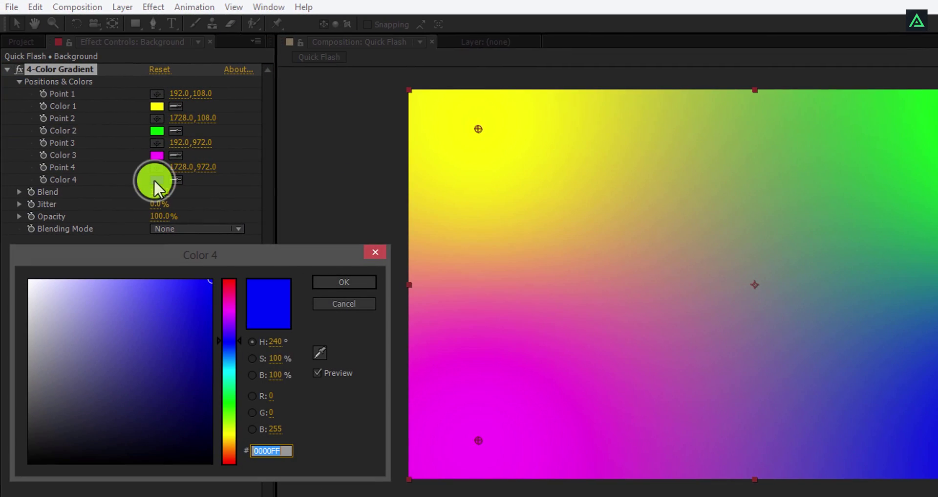
left_click(131, 430)
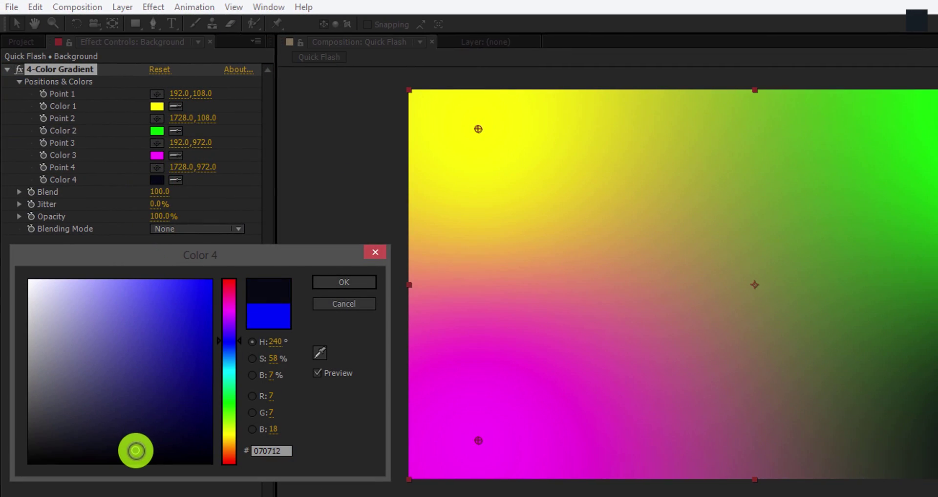
left_click_drag(138, 450, 137, 454)
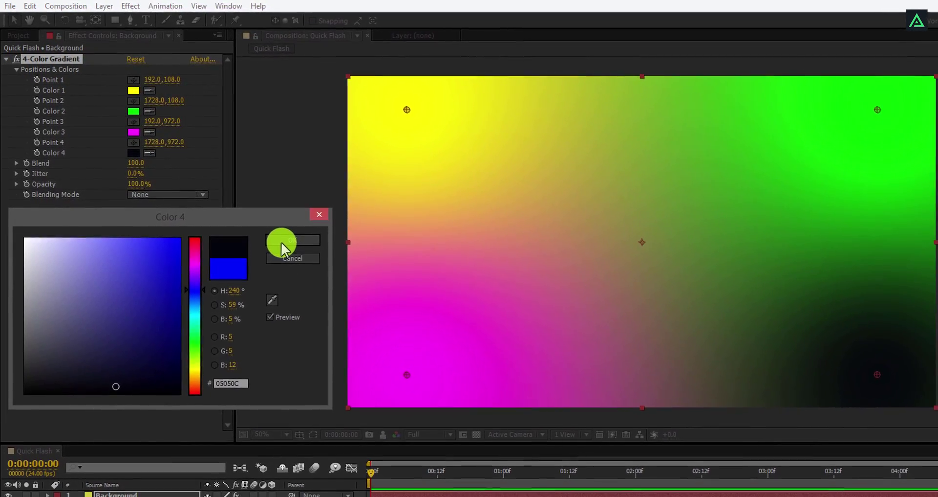
left_click(312, 263)
Sample the gradient's dark Color 4 for Color 3, and use the same dark shade for Color 2
left_click(148, 130)
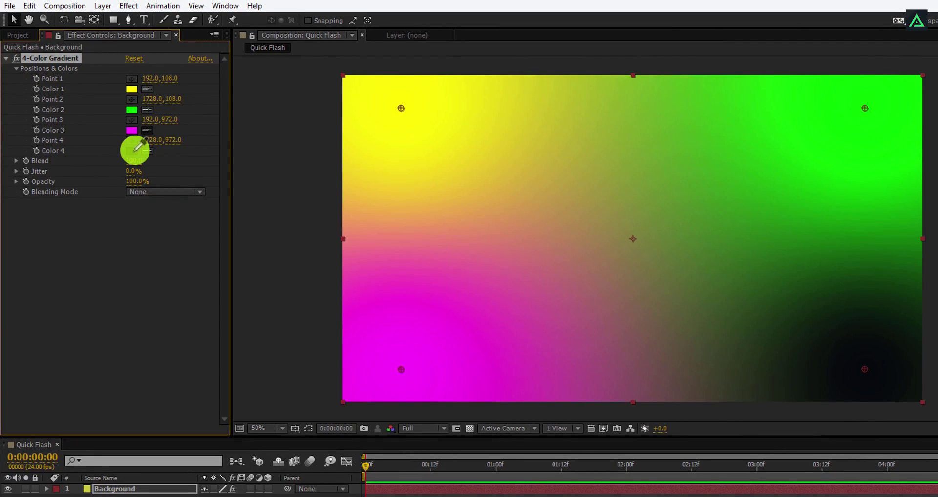
left_click(132, 150)
left_click(147, 109)
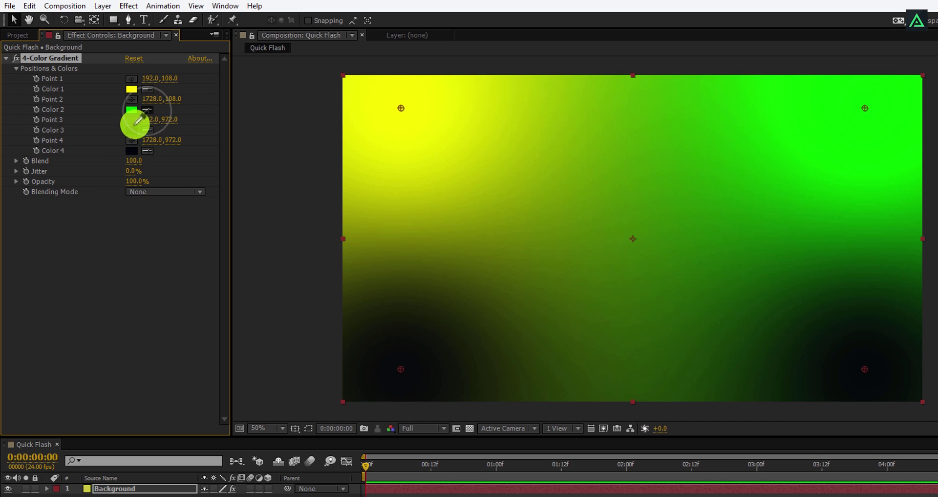
left_click(132, 129)
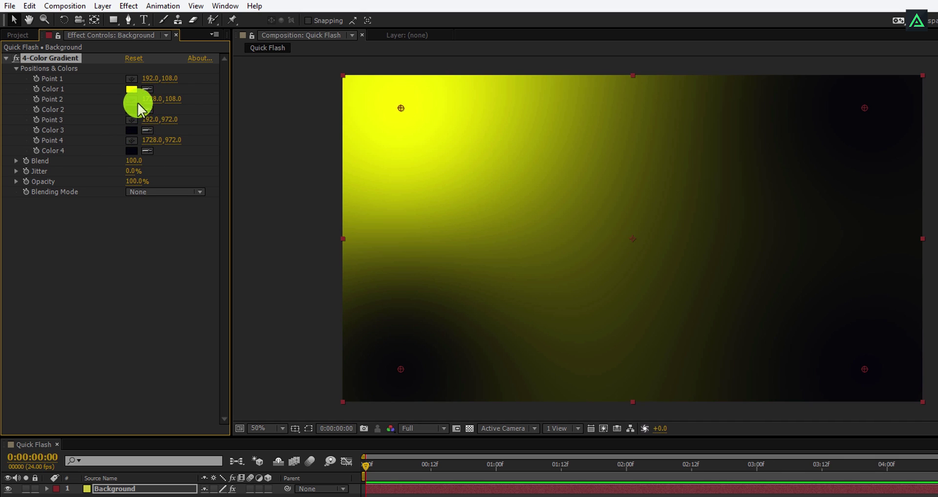
Set Color 1 of the 4-Color Gradient to the orange-red FF4800
left_click(131, 89)
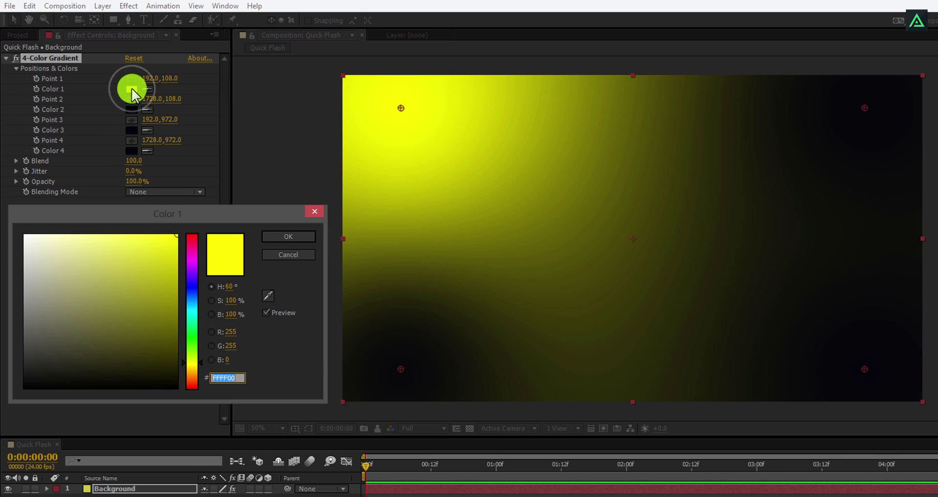
mouse_move(193, 366)
left_mouse_down()
mouse_move(192, 381)
mouse_move(192, 281)
mouse_move(194, 380)
left_mouse_up()
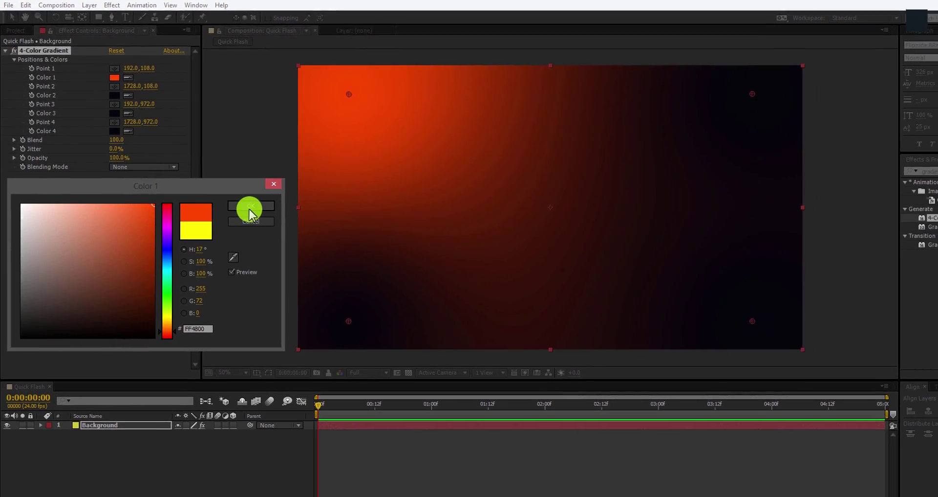
left_click(286, 234)
Move the gradient's Point 1 outside the frame, beyond its upper-left corner, to about -908, -548
scroll(423, 207, "down", 1)
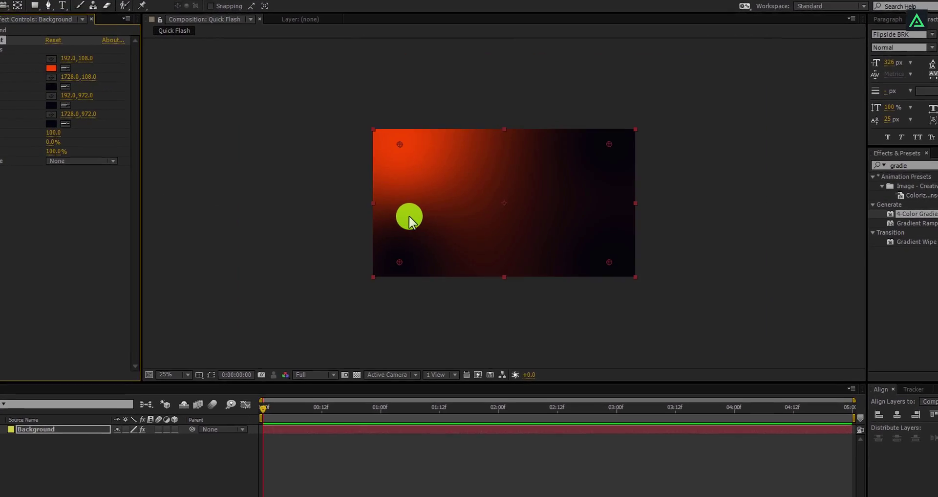
left_click_drag(339, 155, 145, 44)
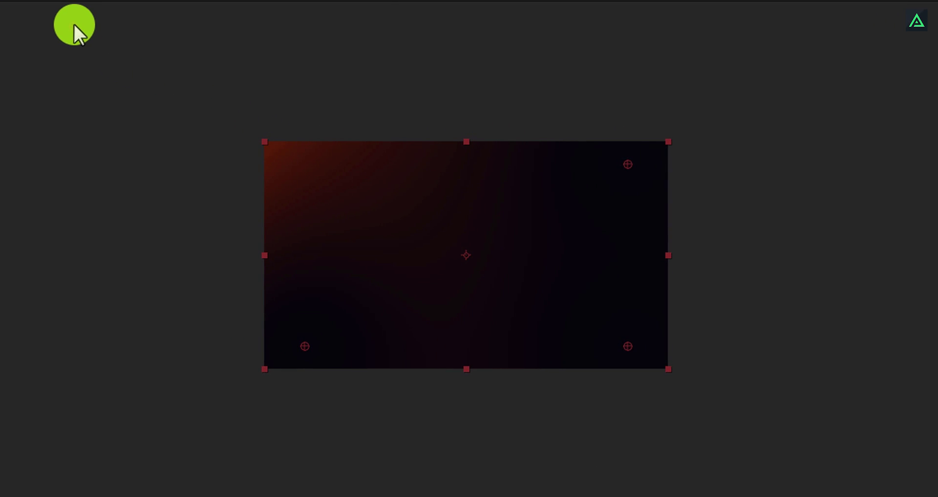
scroll(373, 221, "up", 1)
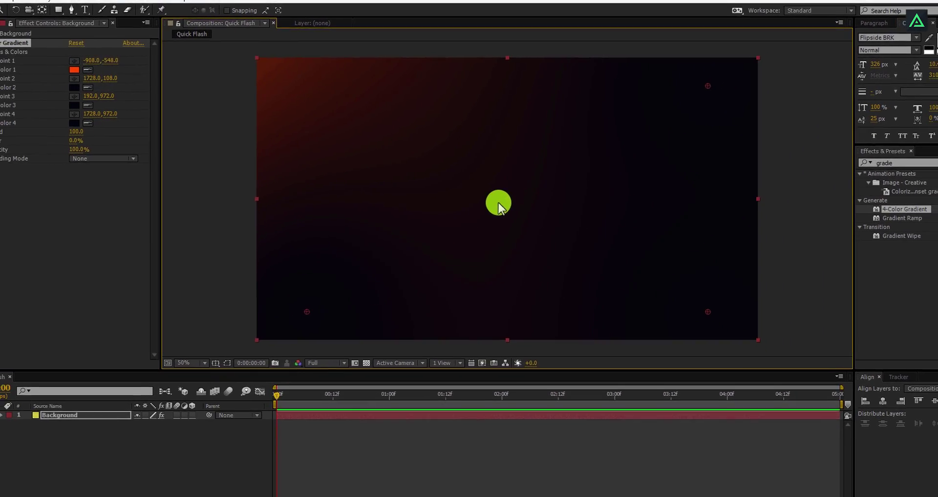
left_click(107, 71)
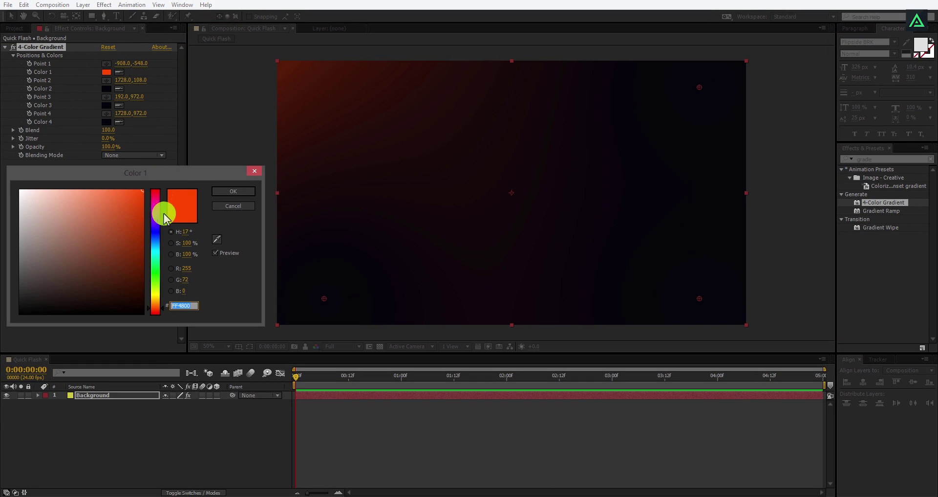
left_click(155, 234)
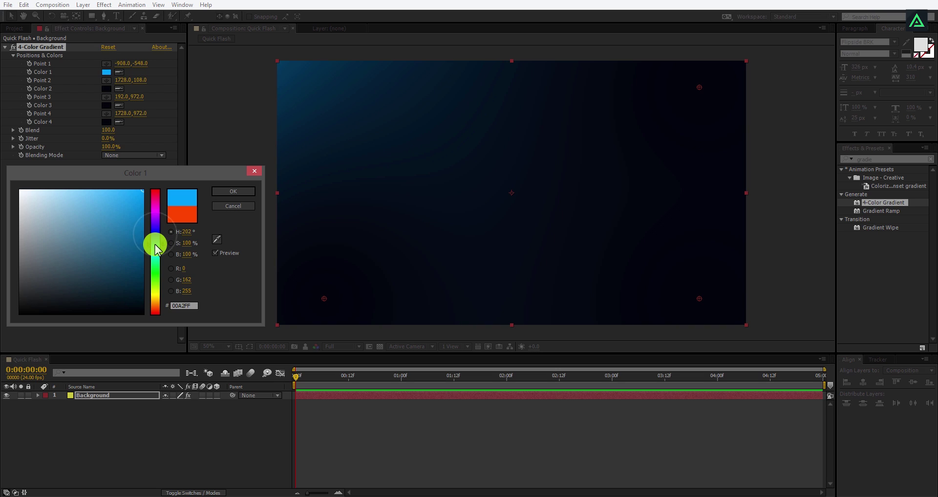
left_click_drag(155, 228, 159, 187)
left_click(220, 207)
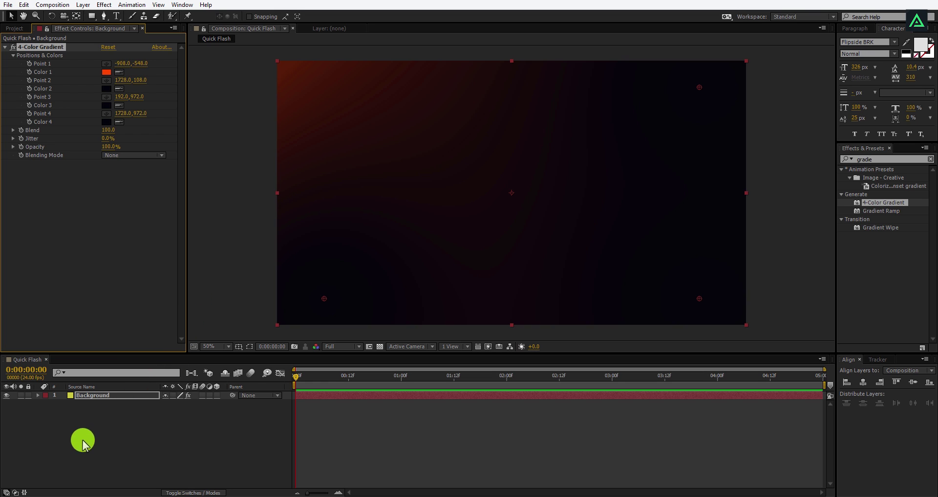
Import Logo.png from the file explorer into the project and place it above the Background layer in the Quick Flash timeline
key("alt+Tab")
left_click_drag(219, 104, 85, 297)
left_click(16, 29)
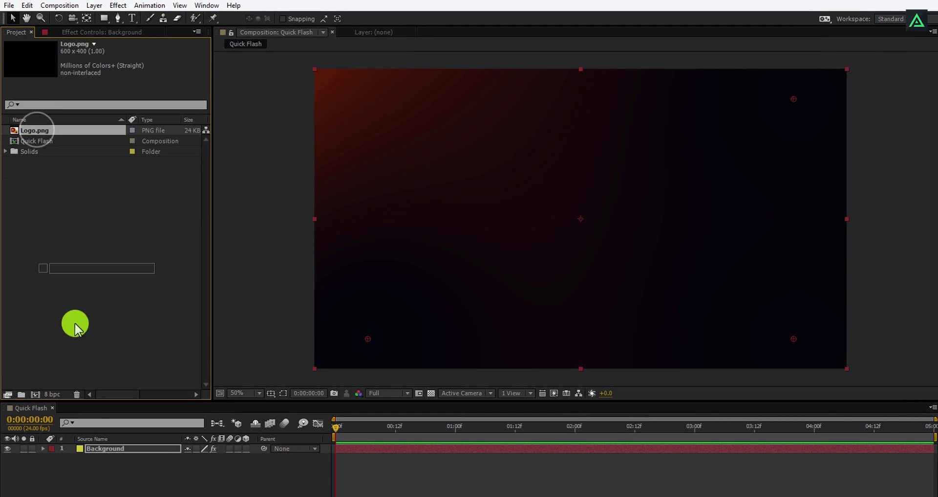
left_click_drag(97, 448, 96, 437)
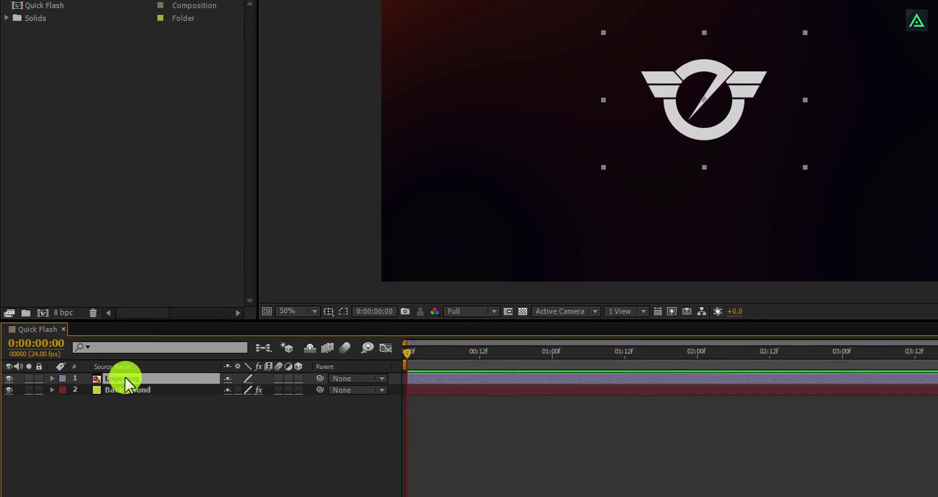
Pre-compose the Logo.png layer as a composition named Logo, moving all attributes into the new composition
right_click(156, 365)
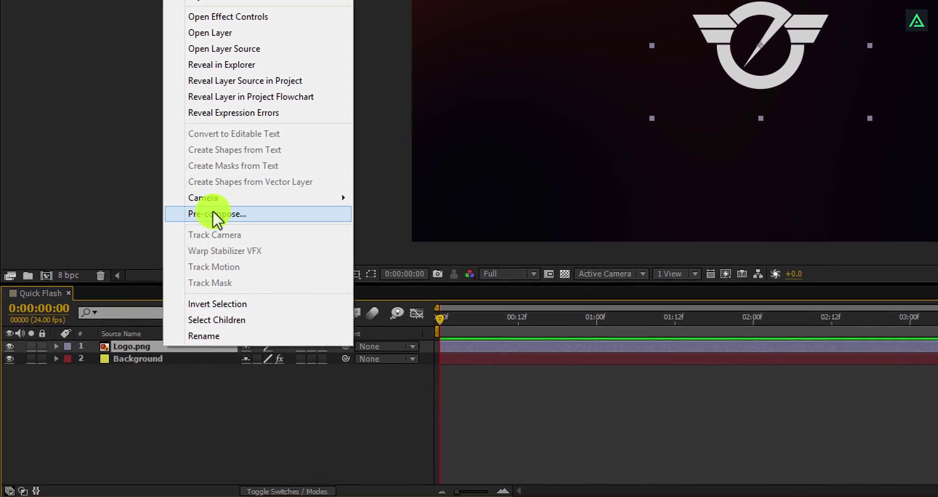
left_click(219, 213)
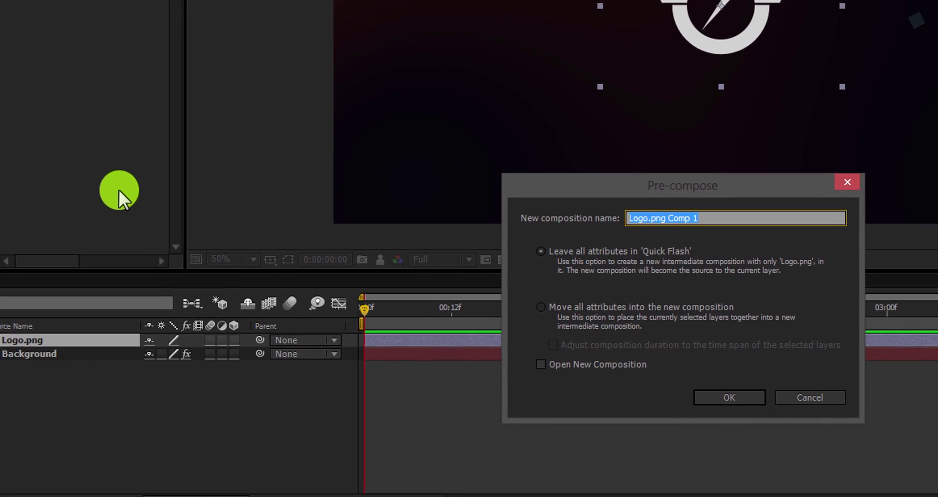
key("End")
key("BackSpace")
key("BackSpace")
key("BackSpace")
key("BackSpace")
key("BackSpace")
key("BackSpace")
key("BackSpace")
key("BackSpace")
key("BackSpace")
key("BackSpace")
key("BackSpace")
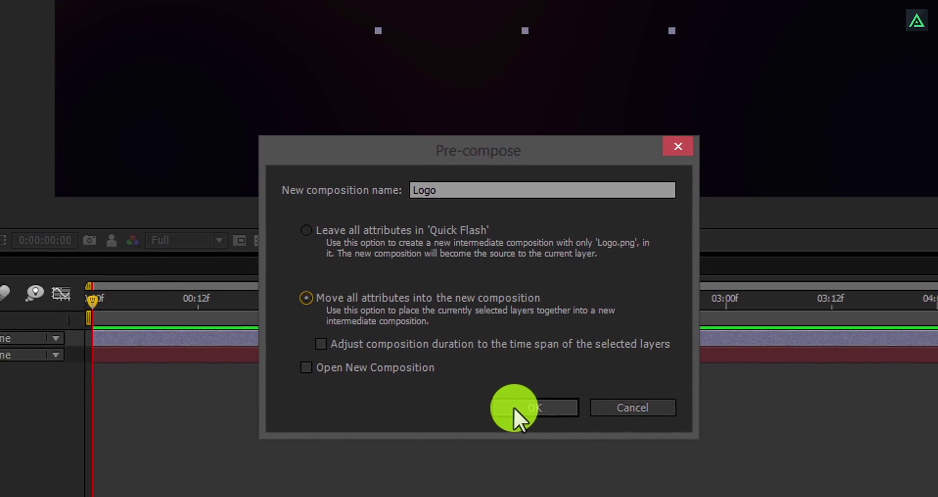
left_click(517, 408)
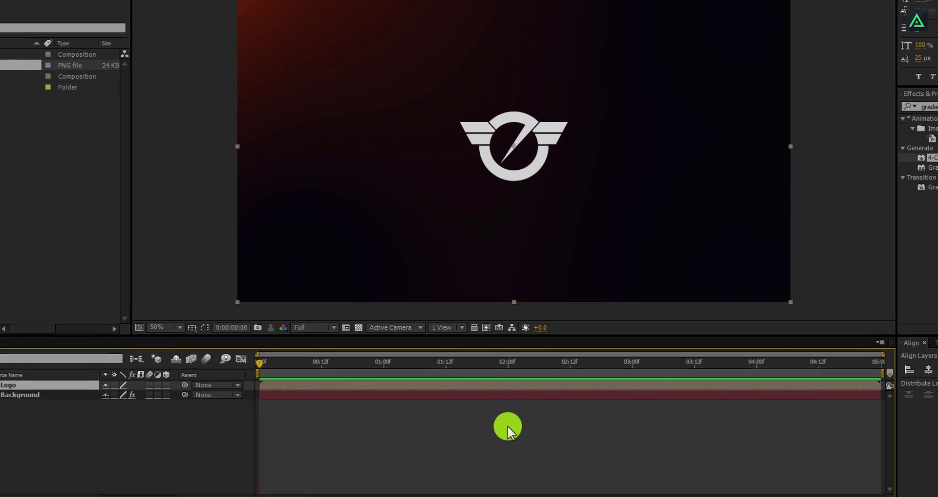
Add a Rotation keyframe to the Logo layer at 0:00:03:00
left_click(633, 366)
key("r")
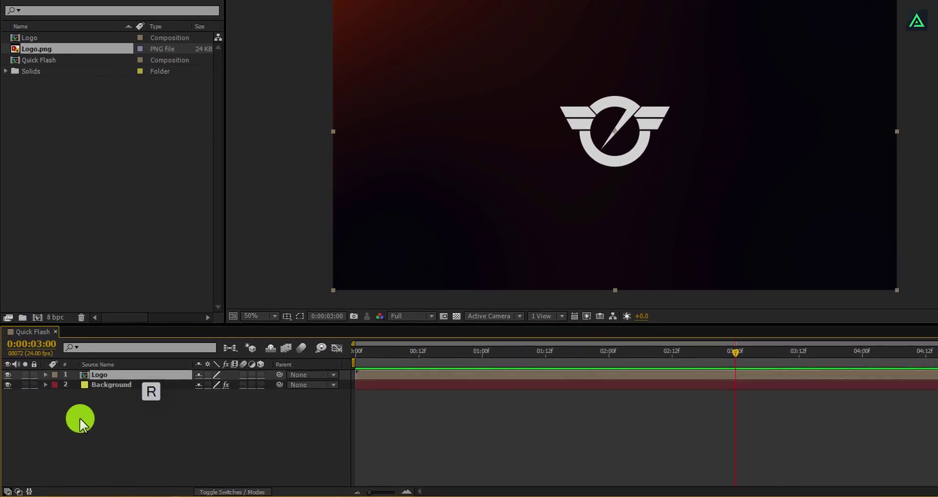
left_click(75, 385)
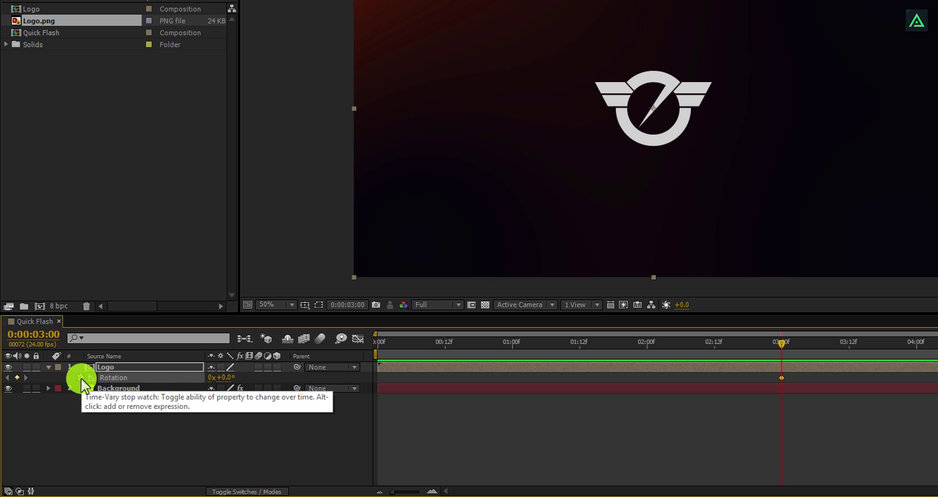
Add a Scale keyframe to the Logo layer at 0:00:03:00 and set its Scale to 278% at 0:00:00:00
key("s")
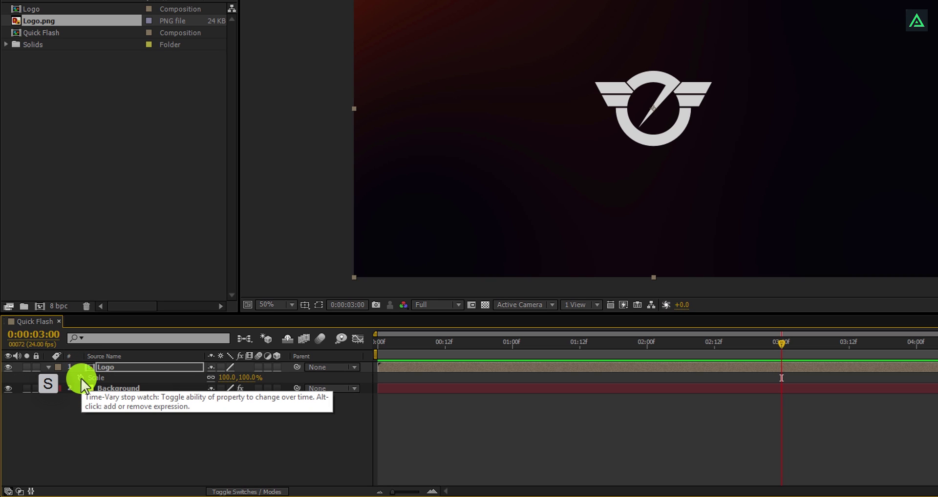
left_click(80, 378)
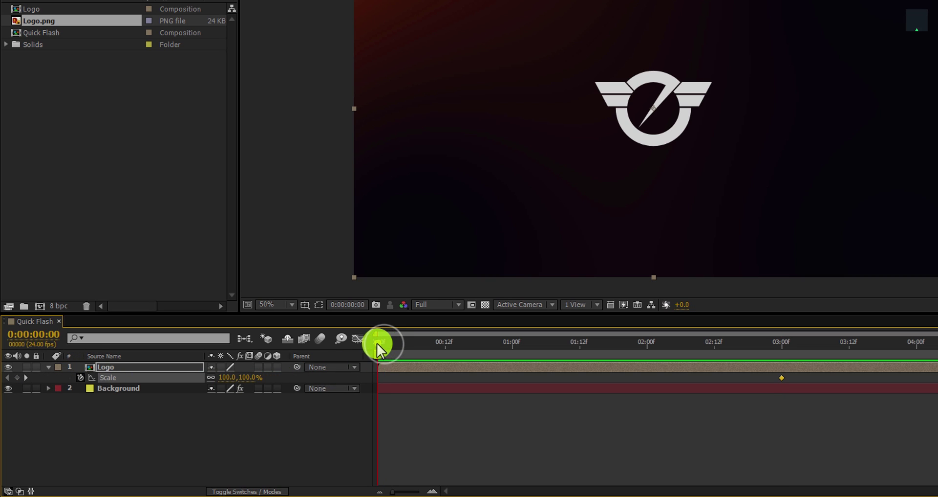
left_click(247, 377)
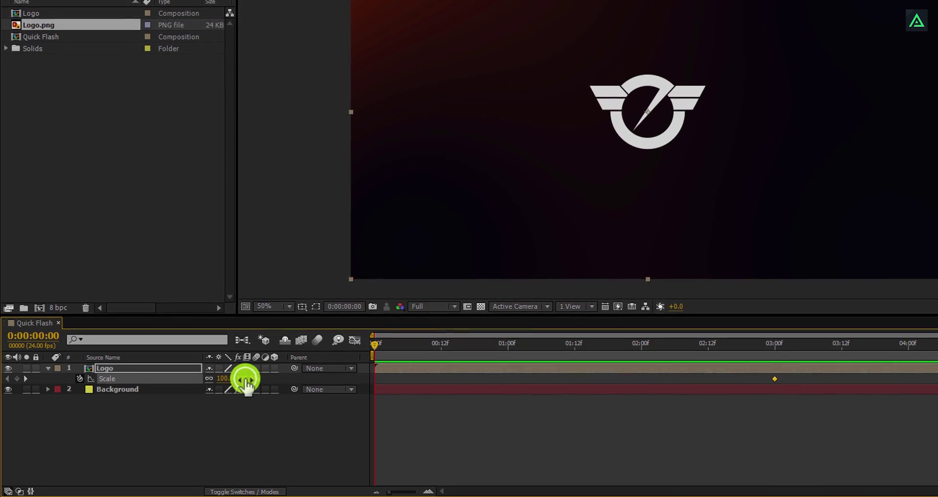
left_click_drag(245, 378, 278, 384)
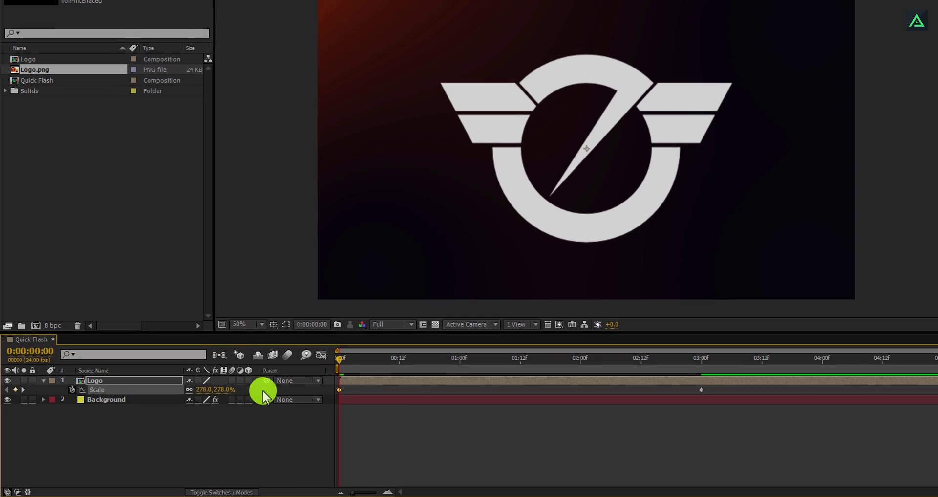
Set the Logo layer's Rotation to 49° at 0:00:00:00
key("r")
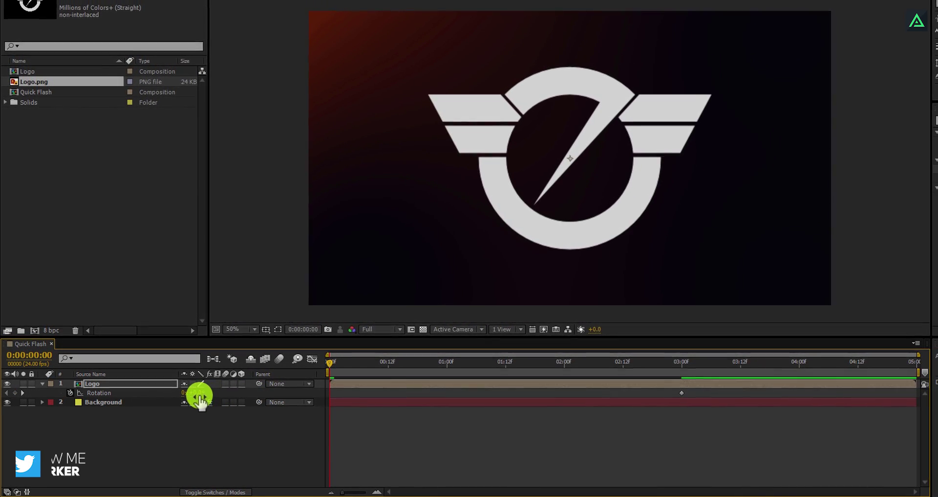
left_click_drag(196, 394, 218, 393)
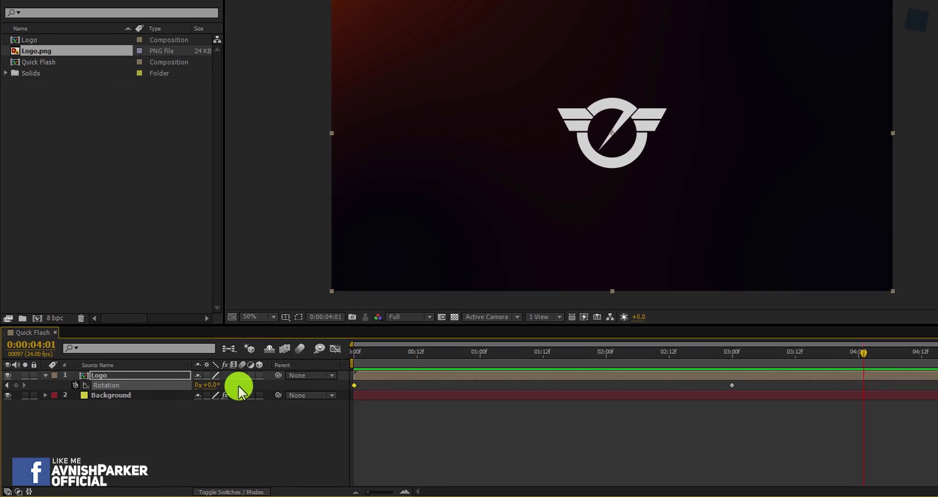
Reveal the Logo layer's animated properties and apply Easy Ease to all its Scale and Rotation keyframes
key("u")
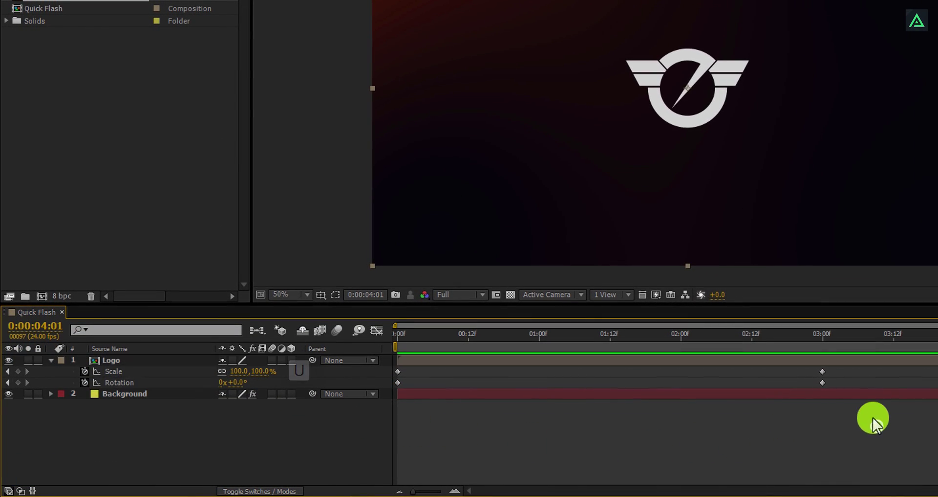
left_click_drag(877, 425, 562, 364)
left_click_drag(383, 364, 388, 367)
key("F9")
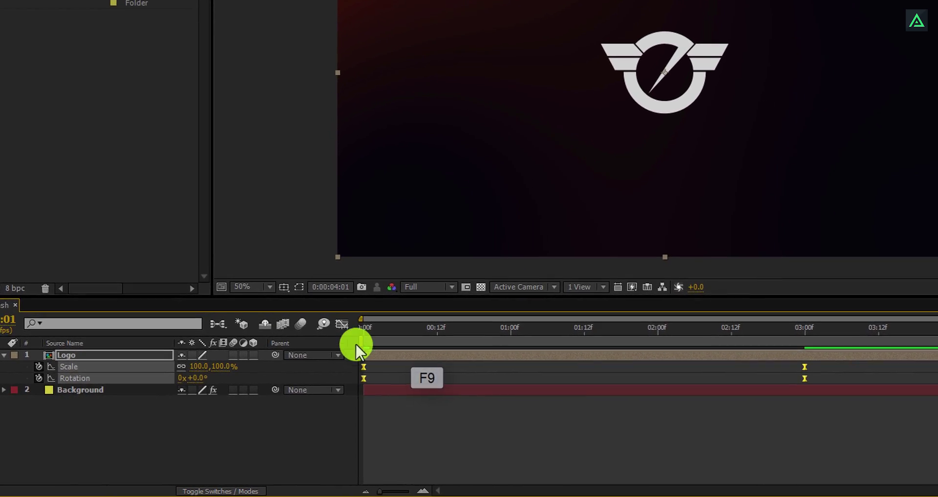
In the speed graph, extend the incoming influence of the 0:00:03:00 Scale and Rotation keyframes back to about 0:00:01:22
left_click(374, 330)
left_click_drag(784, 391, 756, 329)
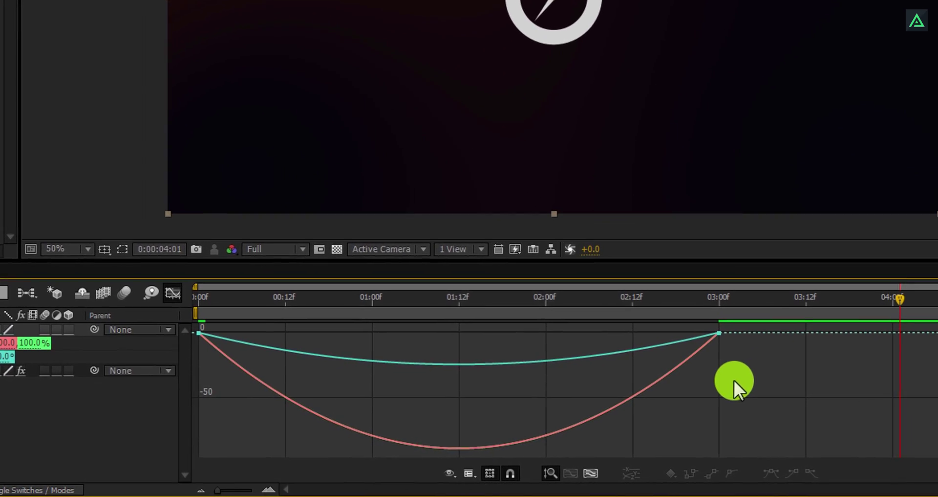
left_click_drag(665, 309, 663, 313)
left_click_drag(589, 328, 530, 333)
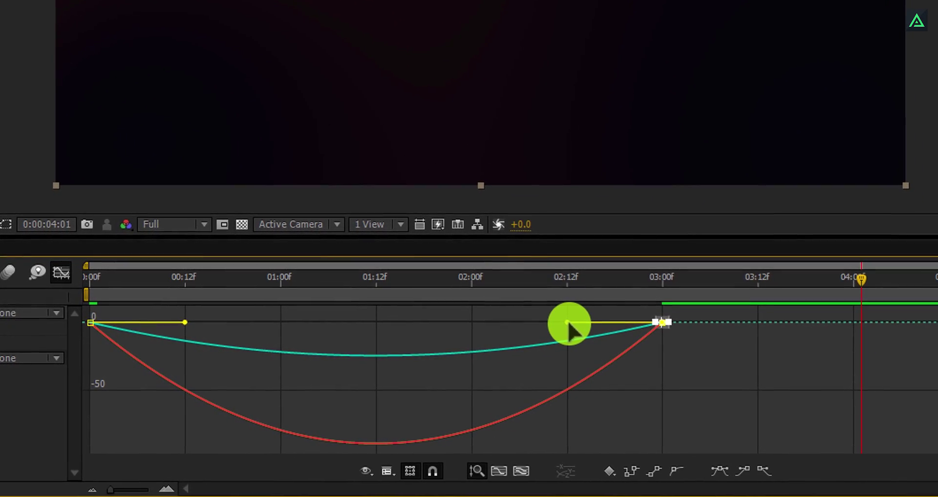
left_click_drag(456, 325, 452, 324)
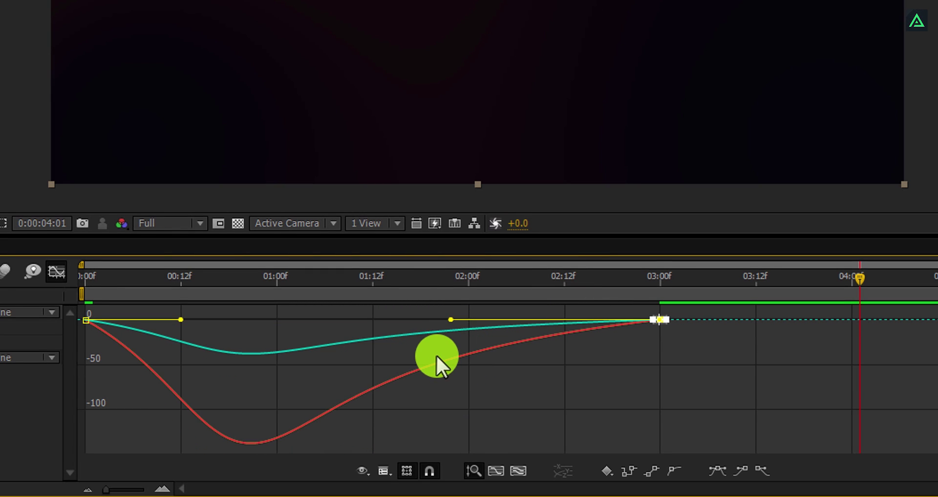
right_click(436, 354)
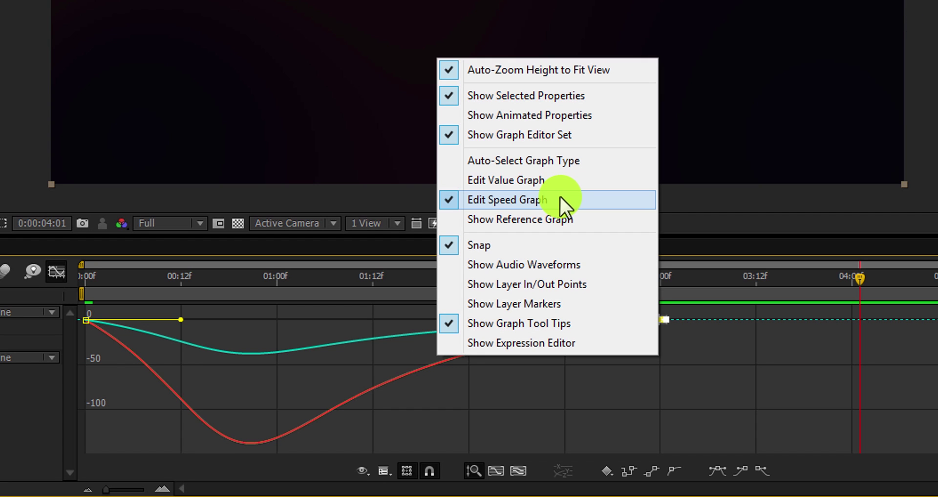
left_click(57, 272)
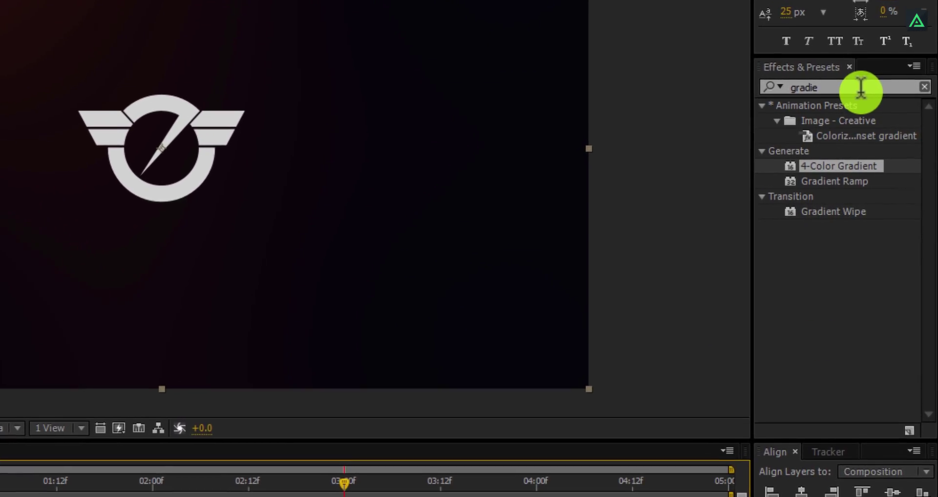
Apply the Vegas effect to the Logo layer with Blend Mode set to Transparent and Segments set to 1
double_click(860, 87)
type("vegas")
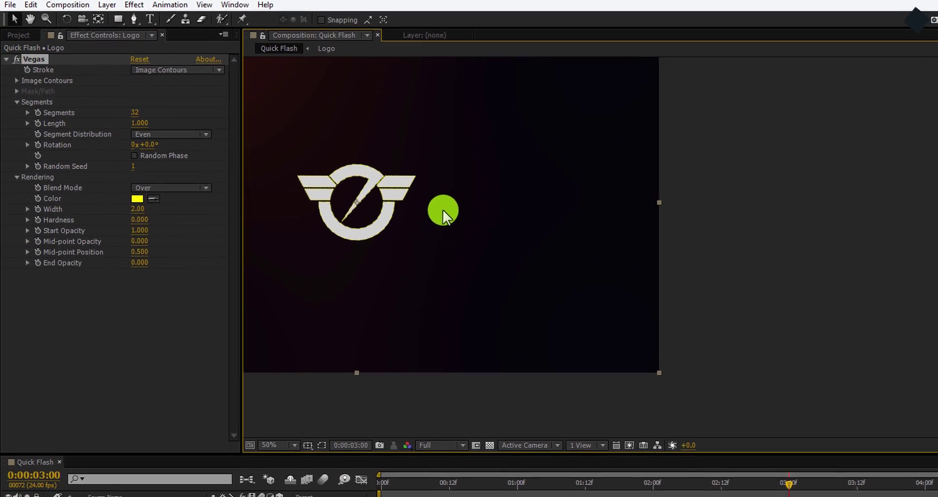
left_click(178, 190)
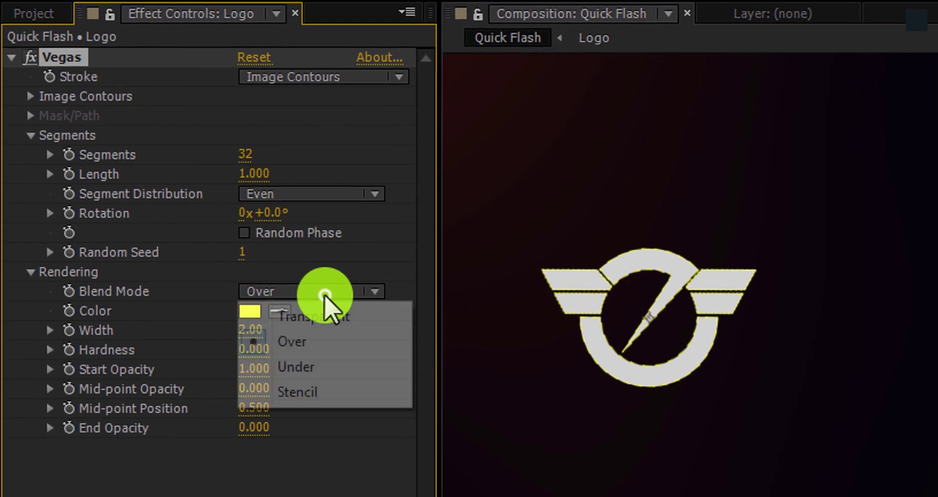
left_click(320, 316)
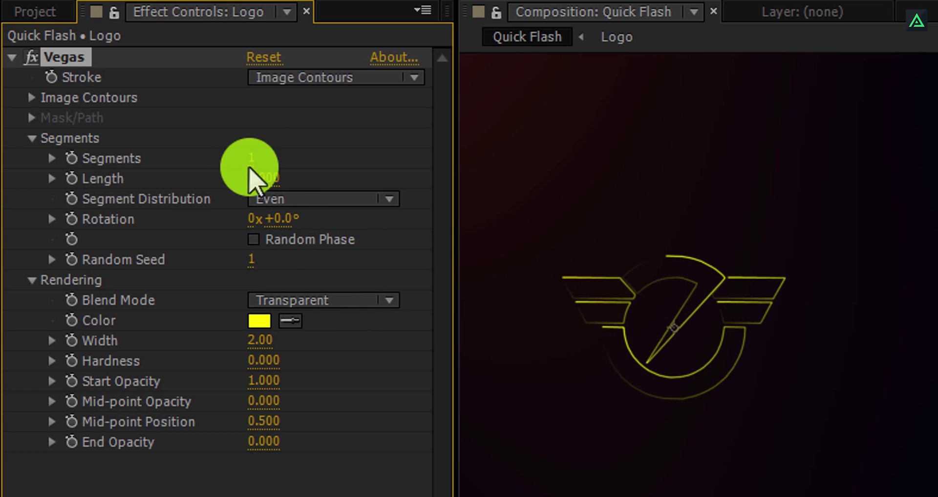
Set the Vegas image contour Channel to Value and enable Random Phase for the segments
left_click(32, 97)
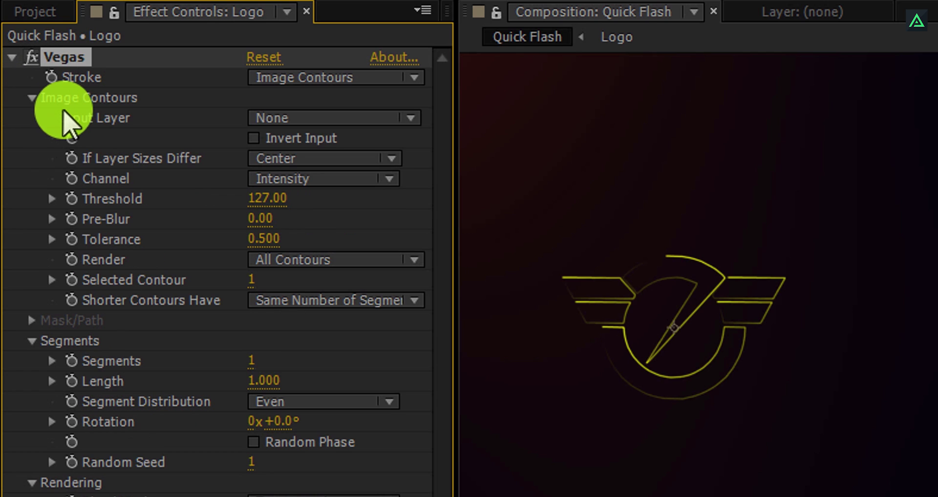
left_click(330, 178)
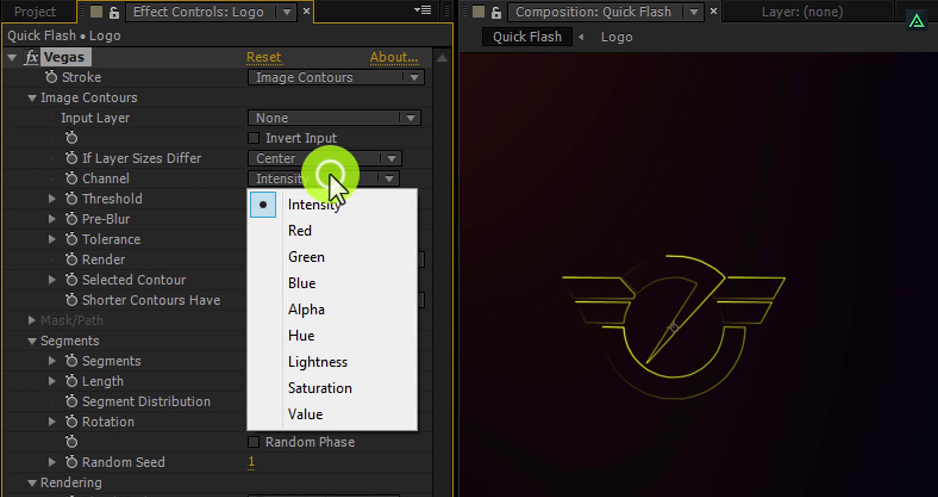
left_click(337, 418)
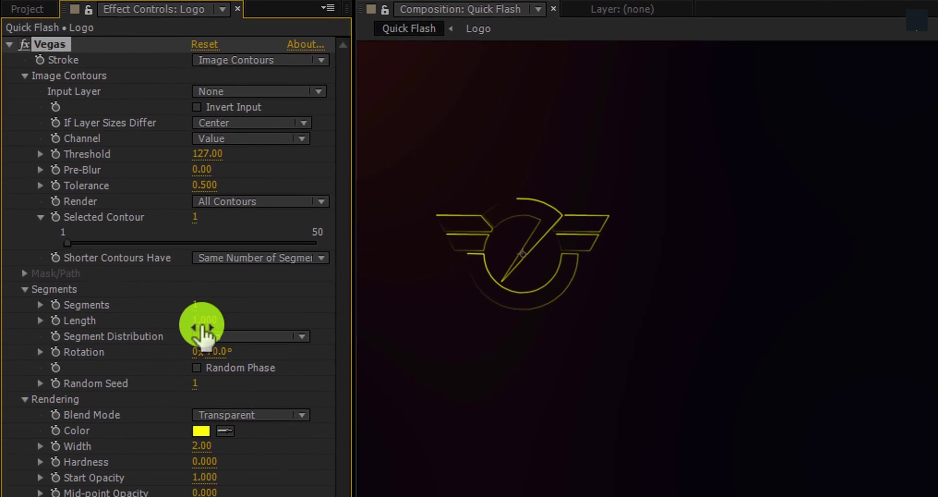
mouse_move(190, 294)
left_mouse_down()
mouse_move(96, 306)
mouse_move(192, 298)
left_mouse_up()
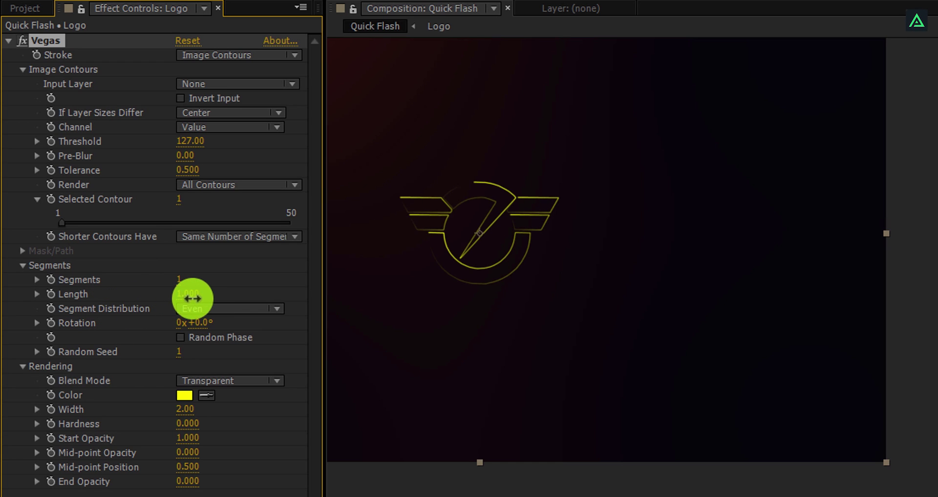
left_click(181, 337)
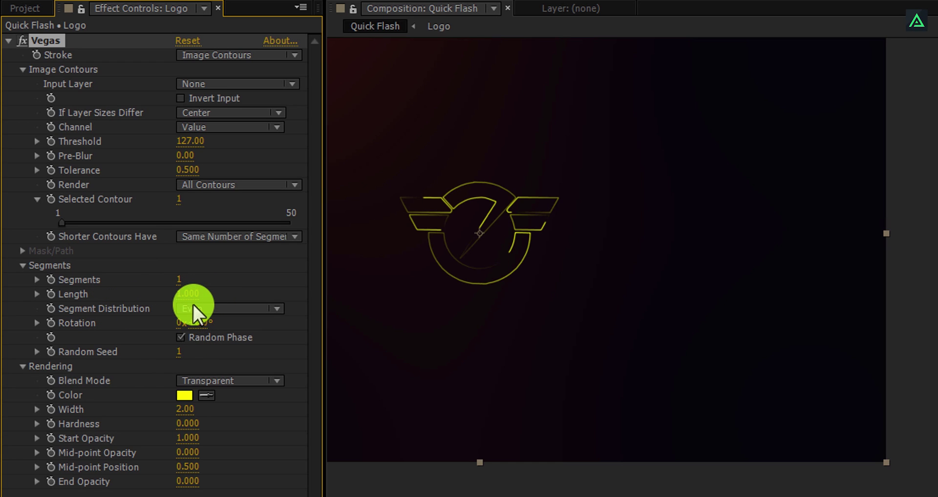
mouse_move(193, 297)
left_mouse_down()
mouse_move(101, 312)
mouse_move(172, 307)
left_mouse_up()
Set the Vegas stroke color to orange FFA800 and its End Opacity to 0.2
left_click(184, 395)
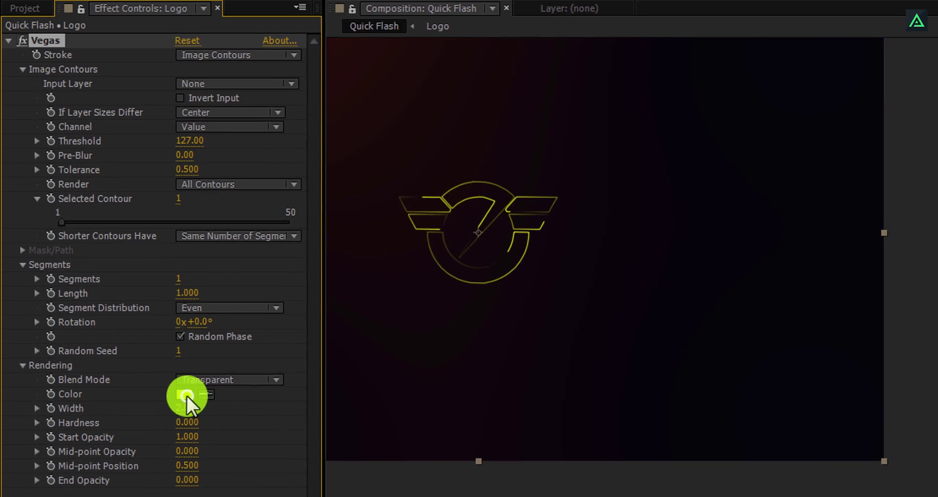
mouse_move(257, 360)
left_mouse_down()
mouse_move(264, 480)
mouse_move(254, 445)
left_mouse_up()
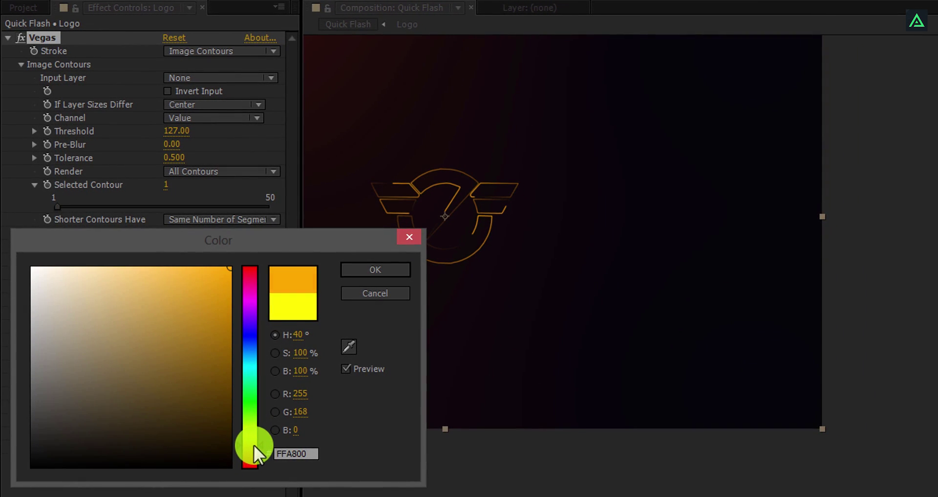
left_click(350, 270)
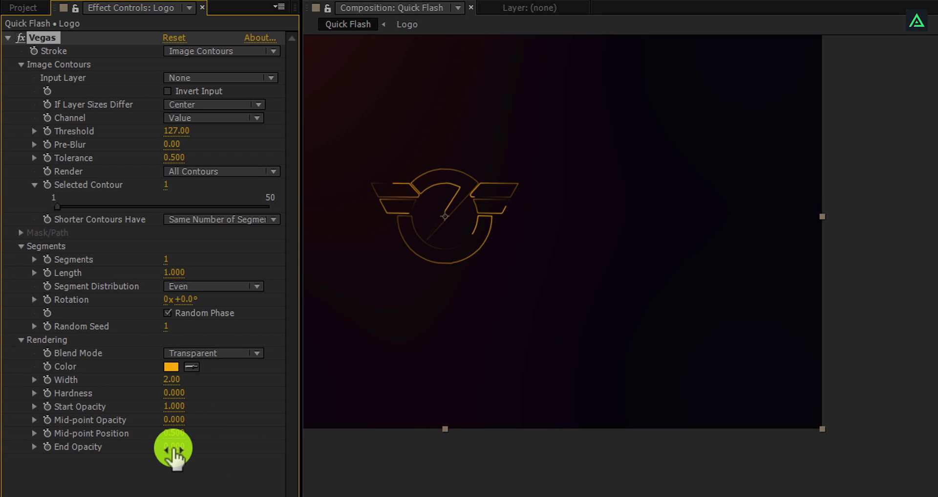
type("0.2")
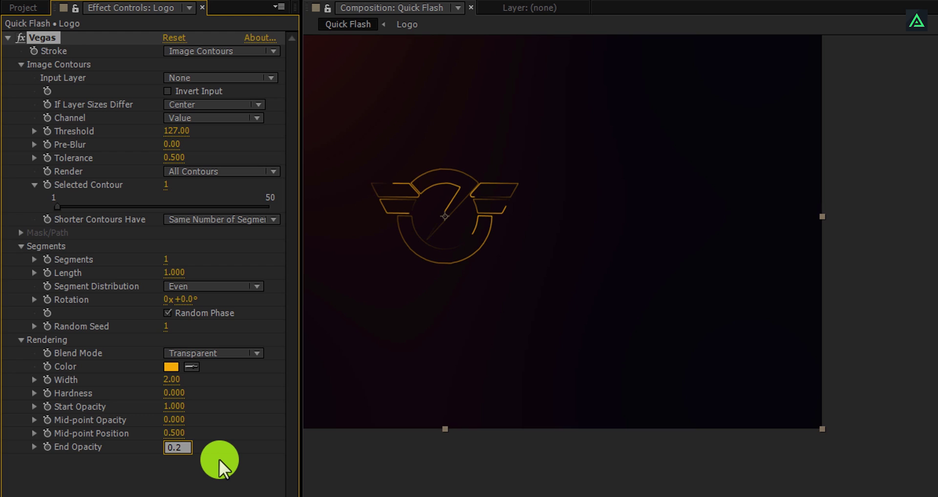
key("Return")
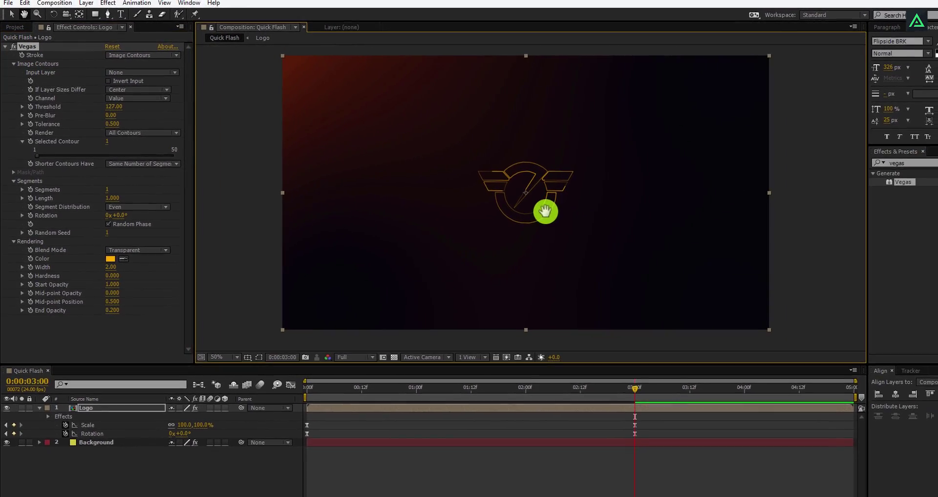
Keyframe the Vegas Length and Width at 0:00:03:00, and set the Width to 35 at 0:00:00:00
left_click_drag(296, 375, 608, 385)
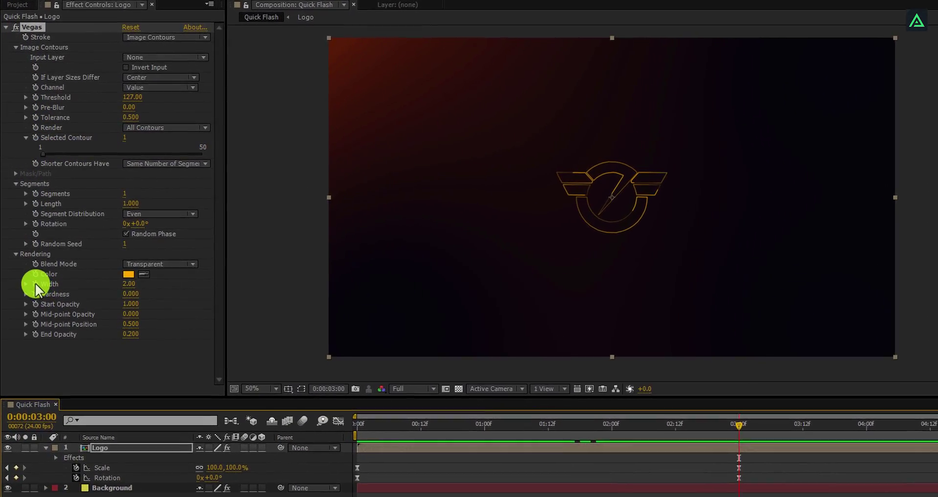
left_click(34, 288)
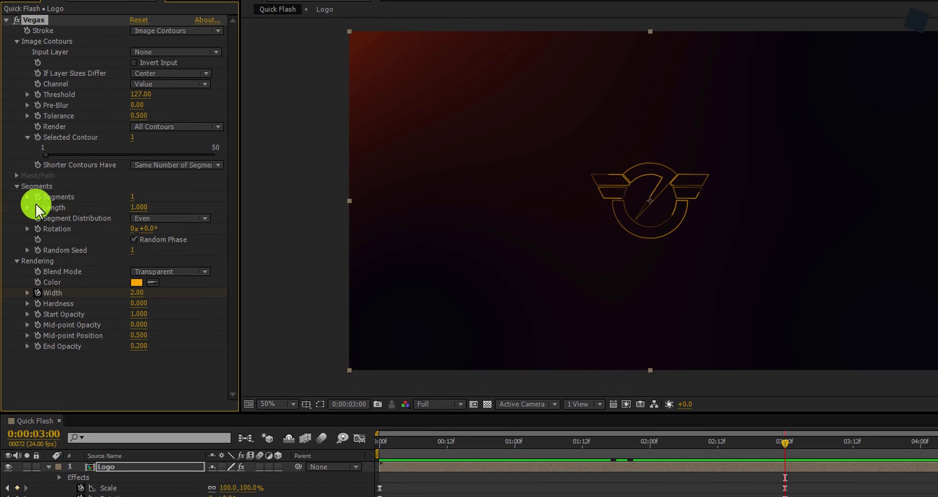
left_click(389, 442)
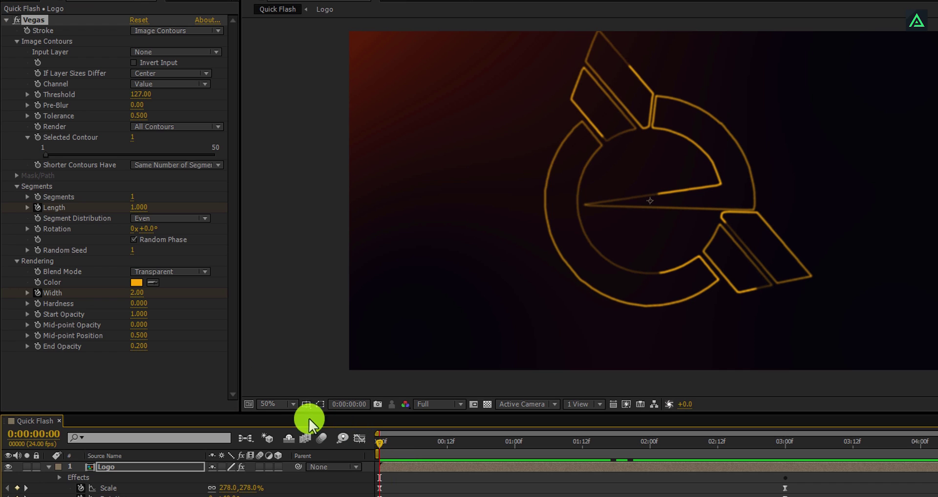
left_click(136, 296)
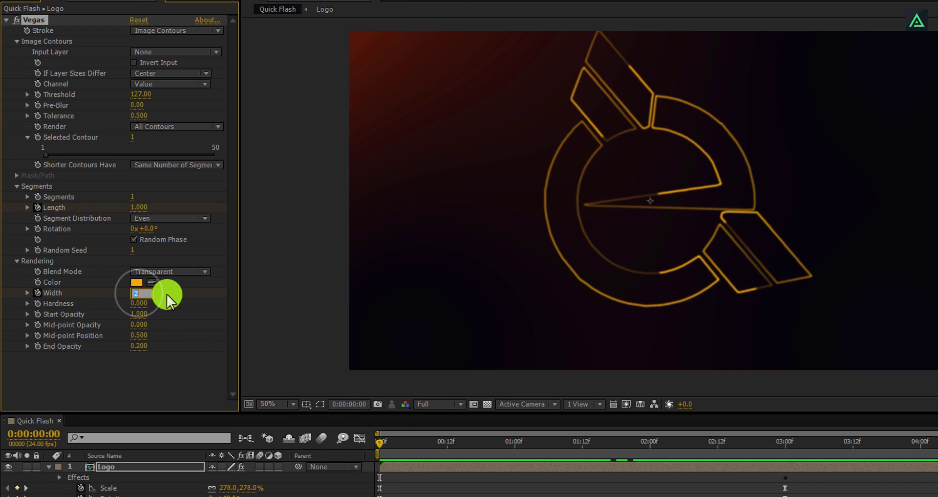
type("35")
key("Return")
Preview the stroke animation and set the Vegas Length to 0 at 0:00:00:00
left_click_drag(432, 442, 549, 445)
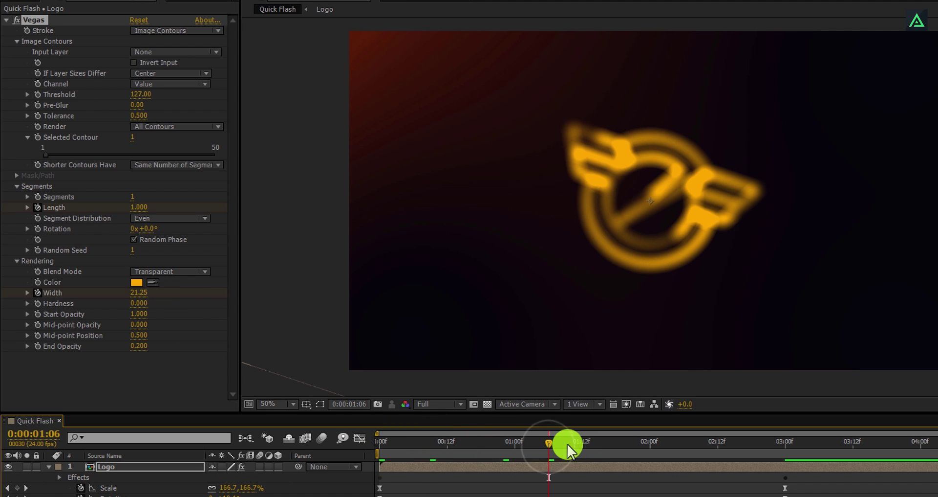
left_click_drag(618, 440, 377, 447)
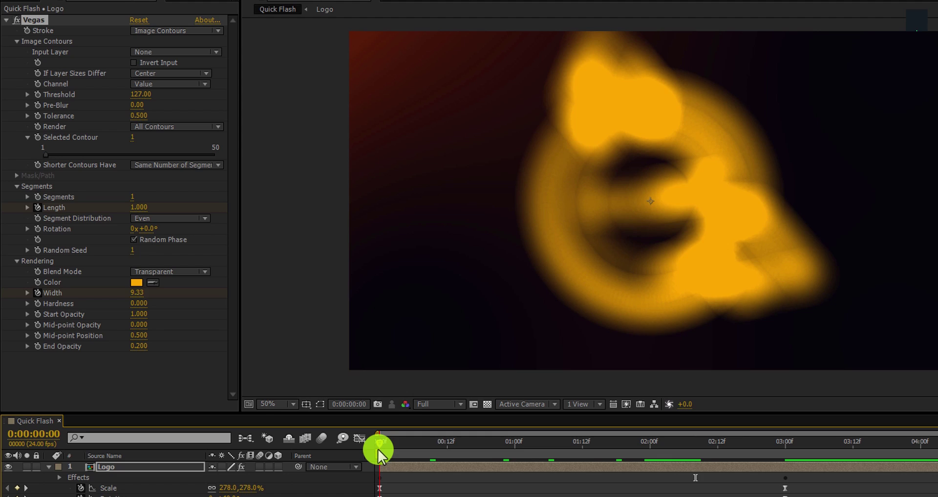
left_click(136, 213)
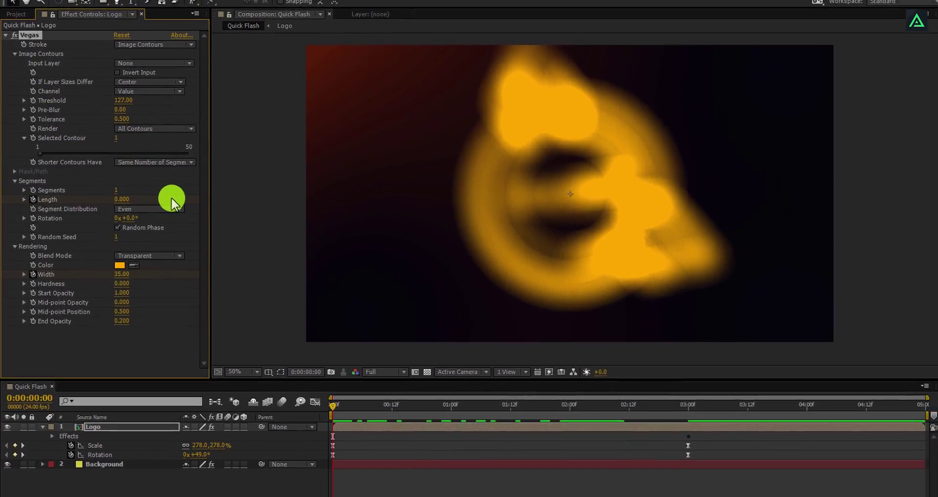
Reveal the Logo layer's keyframes and shift the Vegas Width keyframes earlier so the end keyframe sits at 0:00:02:00
key("u")
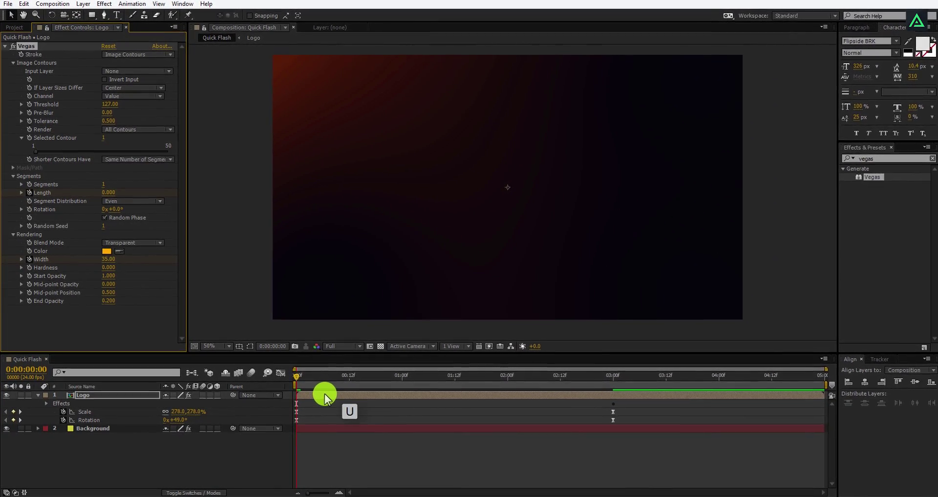
left_click(110, 420)
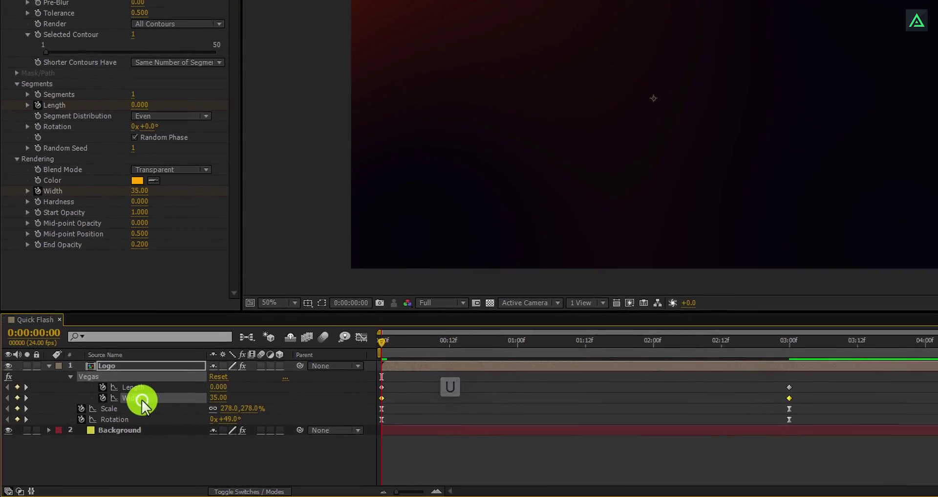
left_click(830, 392)
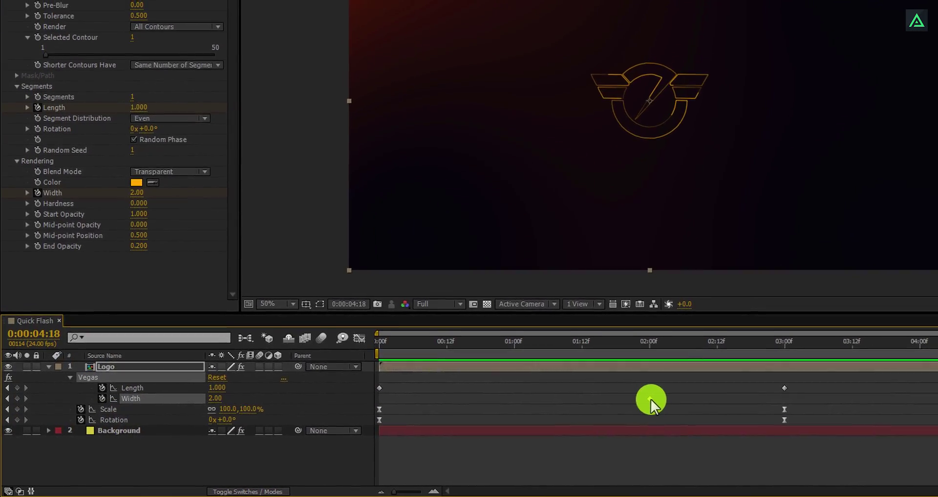
key("space")
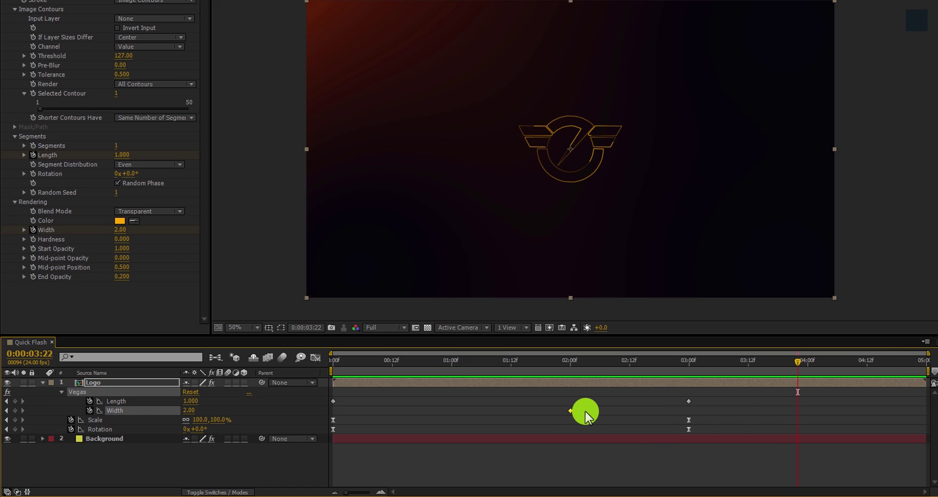
Apply Easy Ease to the Vegas Length and Width keyframes and scrub through the stroke animation
left_click_drag(708, 390, 333, 418)
key("F9")
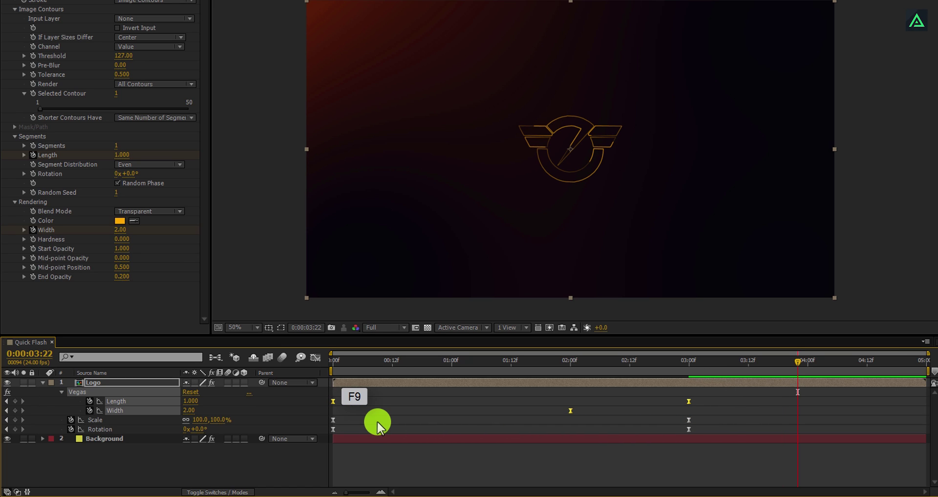
left_click(378, 423)
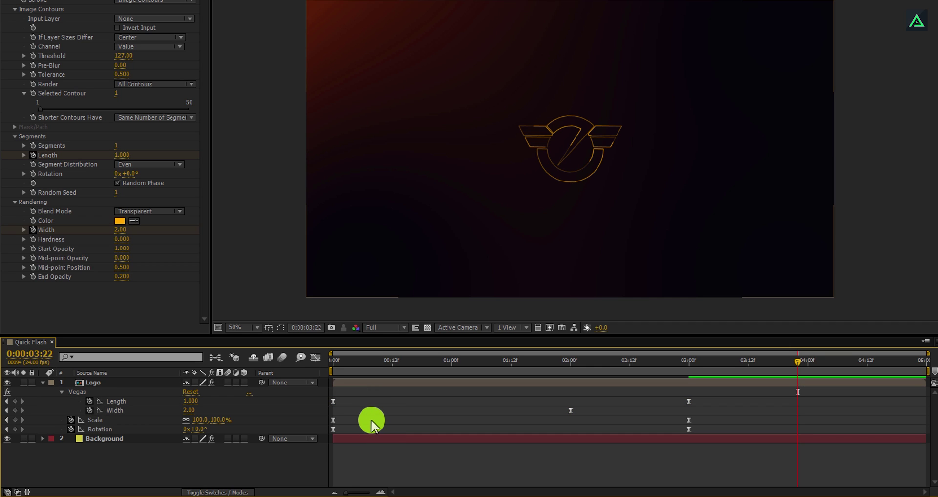
left_click_drag(338, 362, 467, 365)
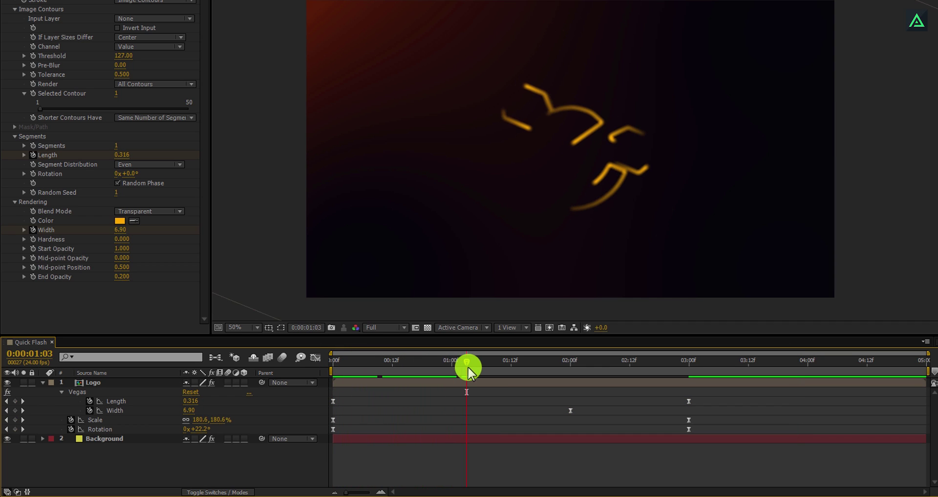
Set the Vegas Width to 35 at 0:00:00:00 and preview the animation
left_click_drag(355, 362, 331, 365)
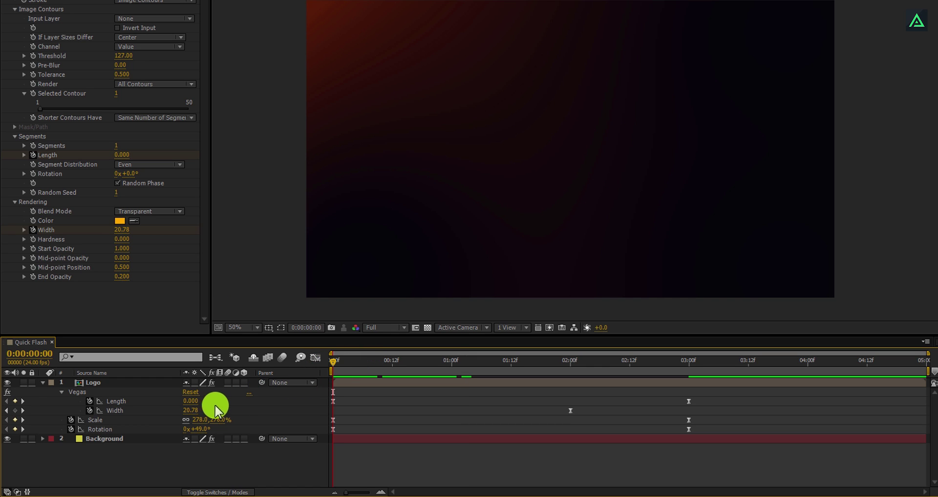
type("35")
key("Return")
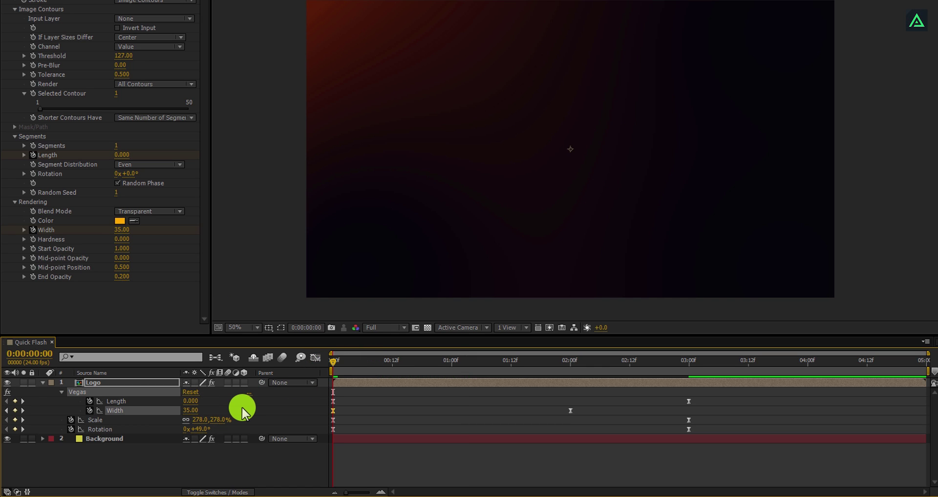
left_click(422, 432)
key("space")
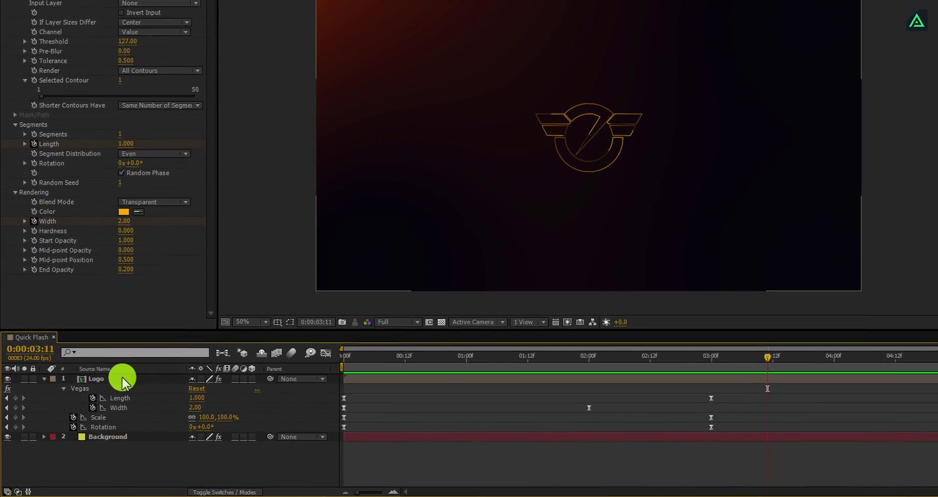
Duplicate the Logo layer and shift the lower copy to start about 3 frames later
left_click(49, 366)
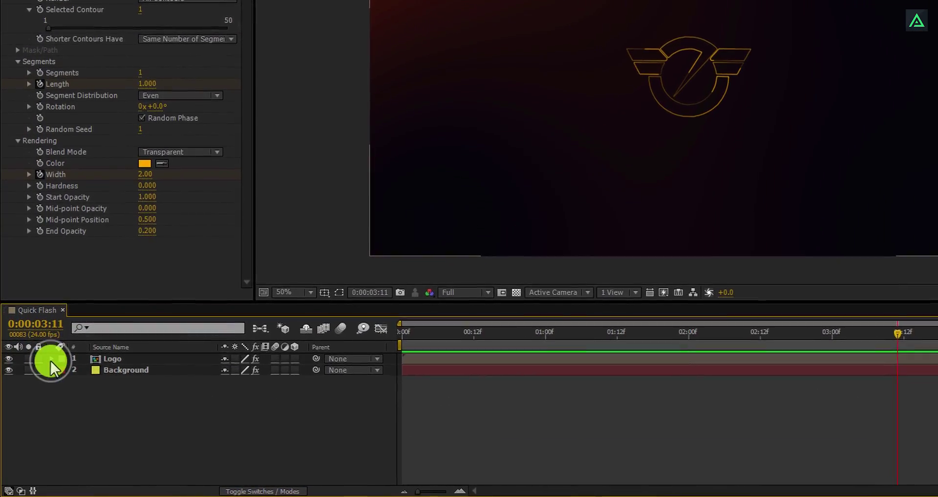
left_click(97, 366)
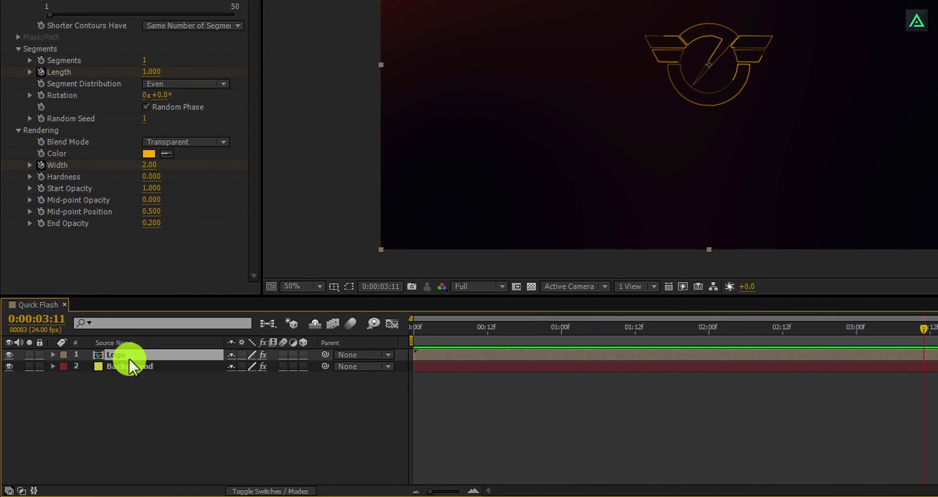
key("ctrl+d")
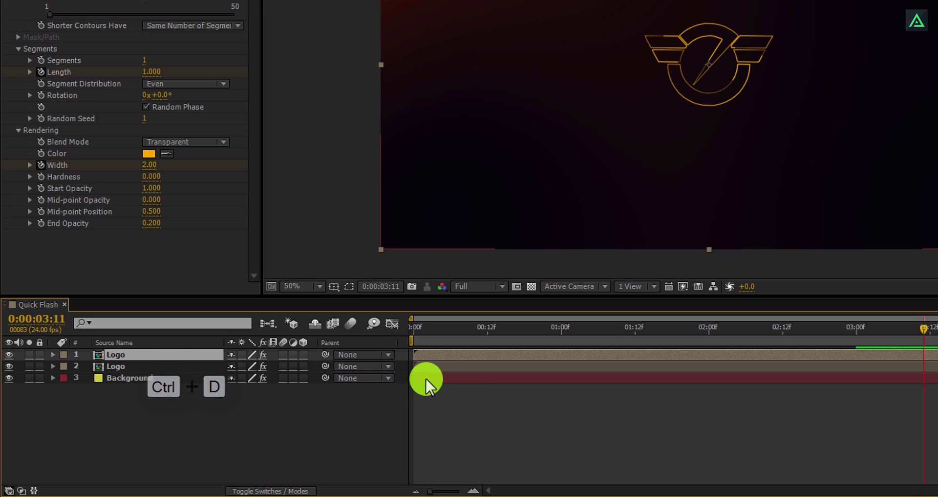
left_click(423, 367)
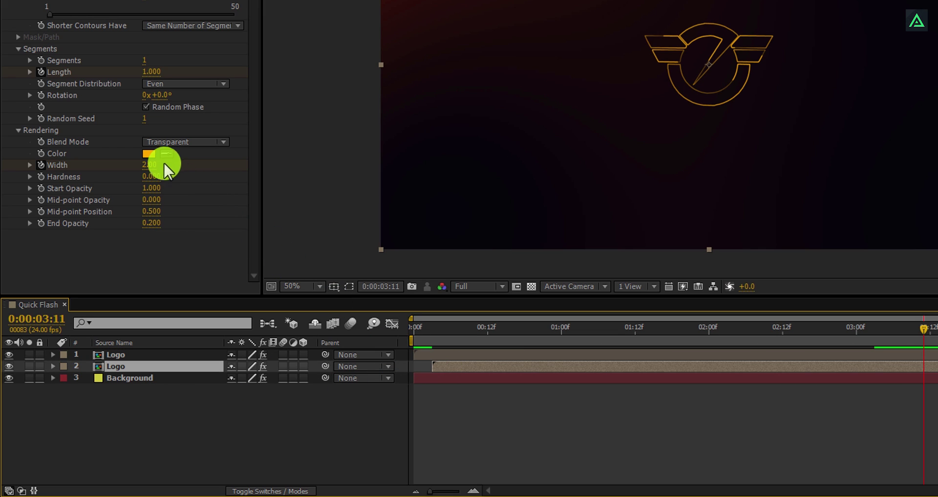
Change the lower Logo copy's Vegas stroke color to red F30505
left_click(149, 154)
left_click(150, 154)
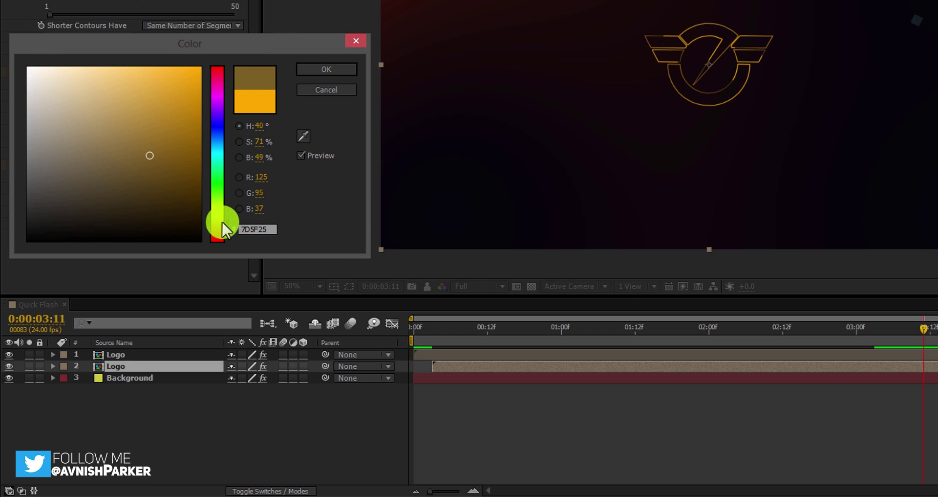
left_click_drag(218, 233, 215, 264)
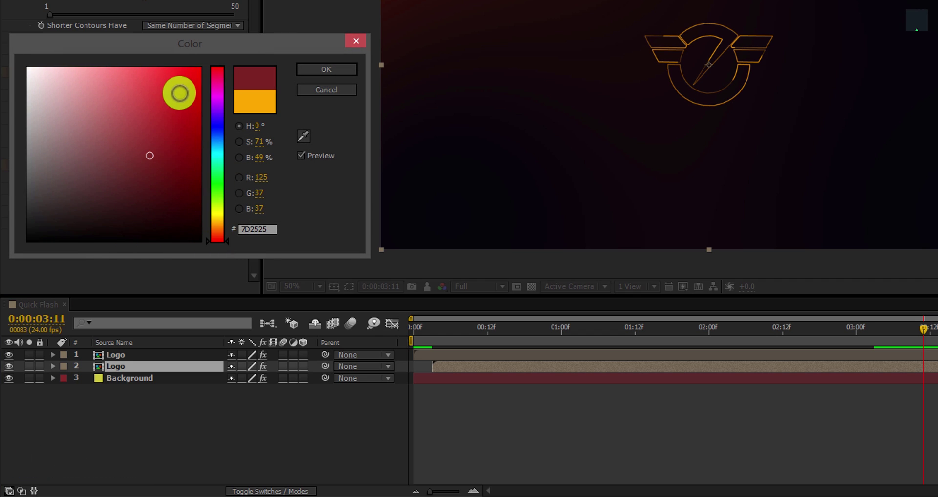
left_click(197, 76)
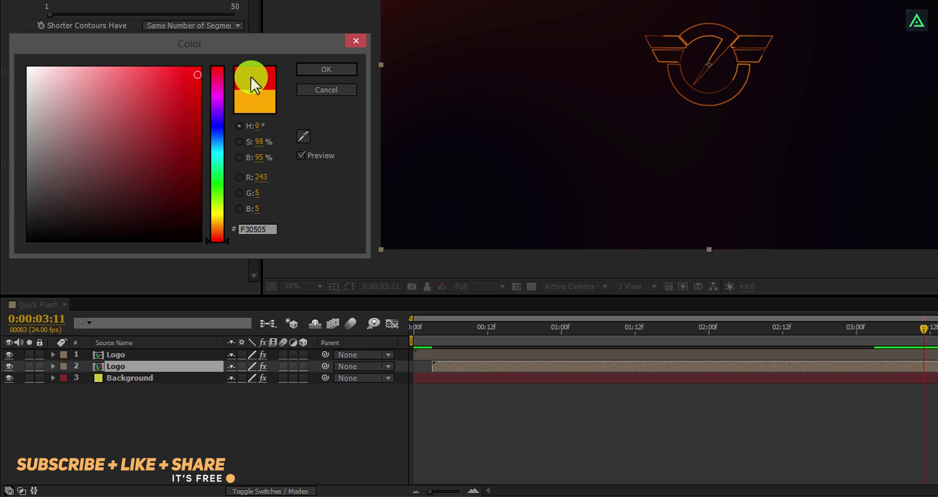
left_click(309, 70)
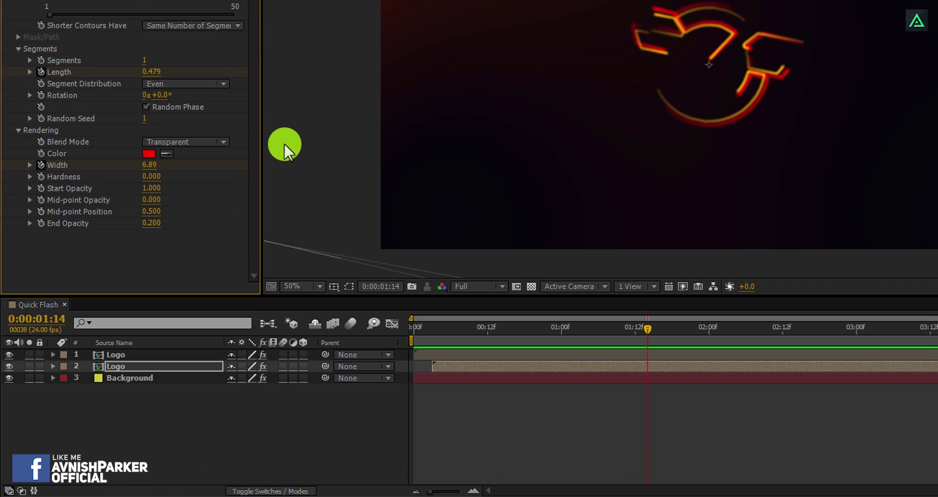
Duplicate the red Logo layer and shift the lower copy to start about 2 frames after it
left_click(119, 370)
key("ctrl+d")
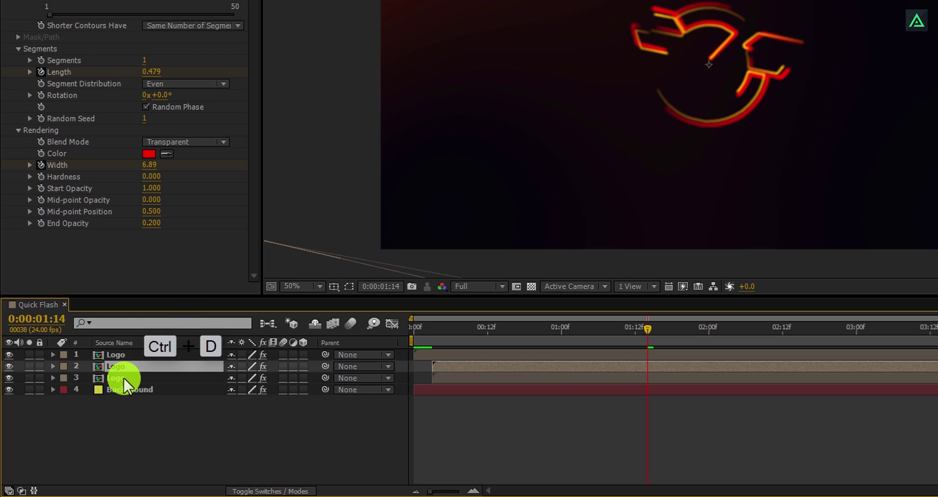
left_click(124, 380)
left_click_drag(442, 378, 453, 376)
Change the third Logo layer's Vegas stroke color to pink FF70C1
left_click(160, 153)
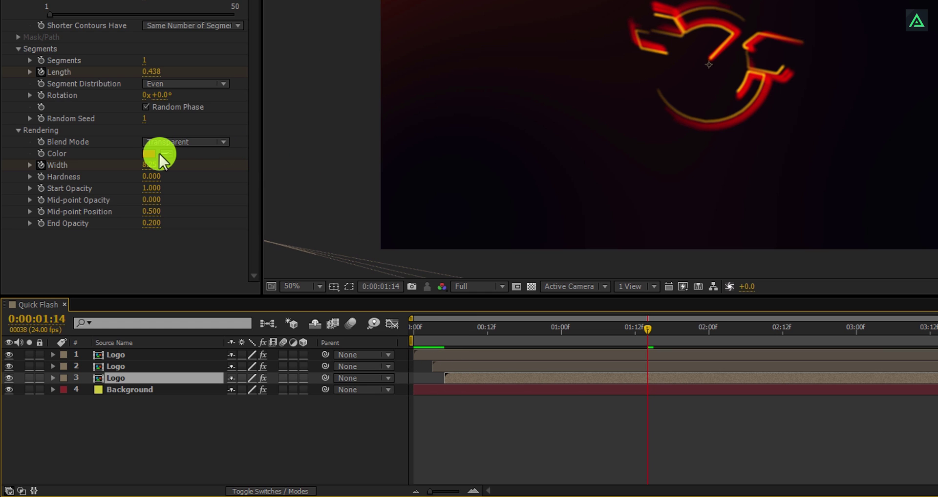
left_click(216, 207)
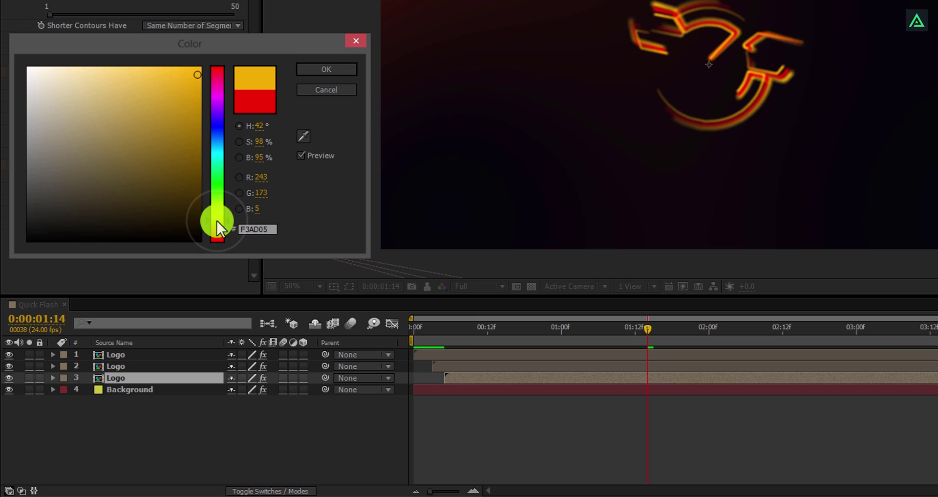
left_click_drag(213, 215, 213, 83)
left_click_drag(130, 69, 124, 55)
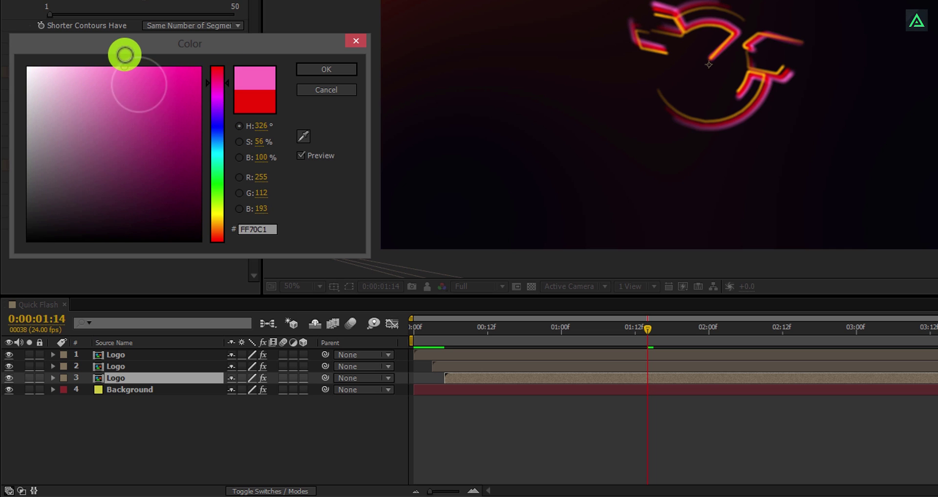
left_click(308, 71)
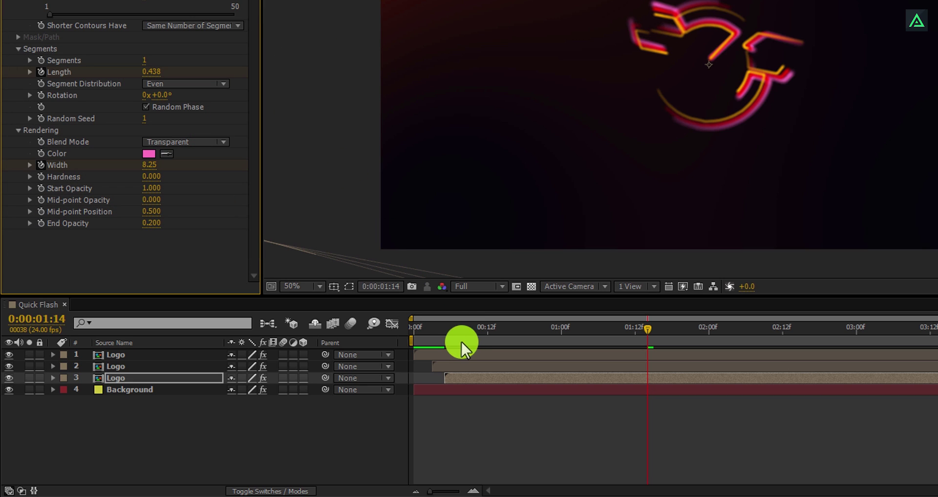
Scrub through the layered strokes, then duplicate the pink Logo layer and start the lower copy about 2 frames after it
left_click_drag(455, 330, 904, 330)
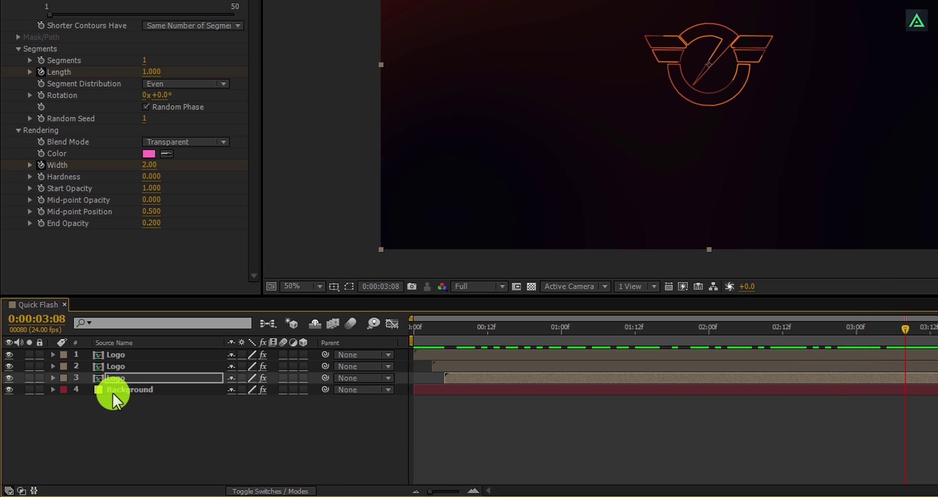
key("ctrl+d")
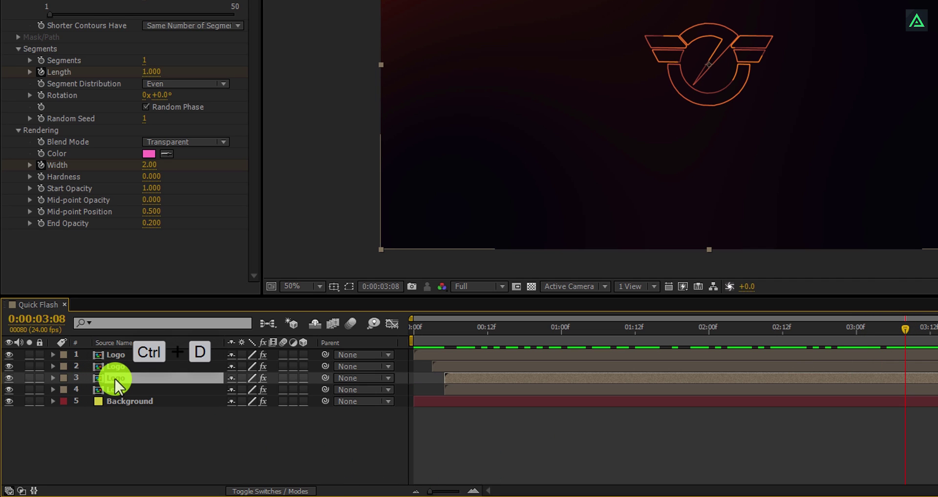
left_click(451, 388)
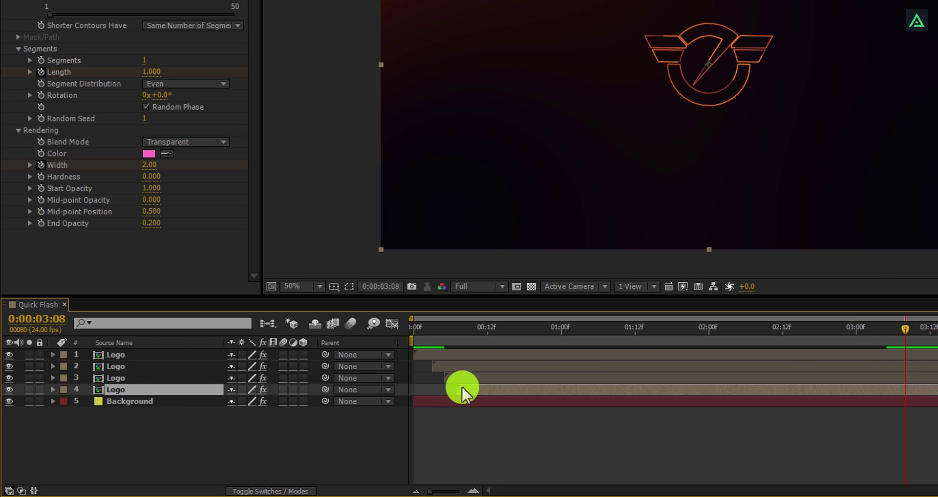
Change the fourth Logo layer's Vegas stroke color to light blue 709FFF and scrub through the animation
left_click(149, 153)
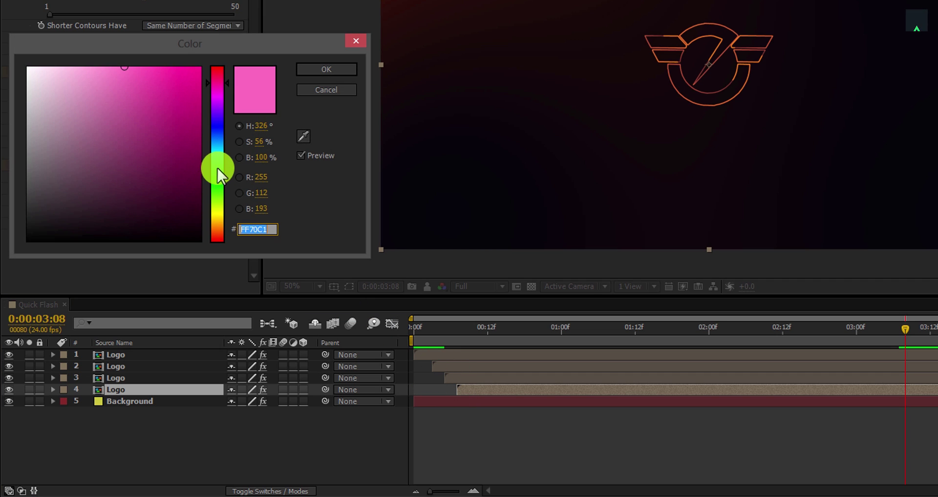
left_click(217, 134)
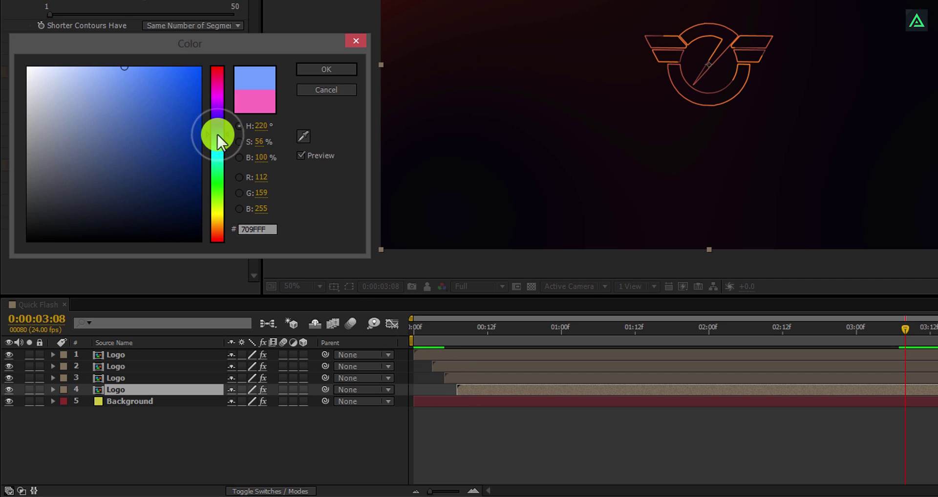
left_click(307, 73)
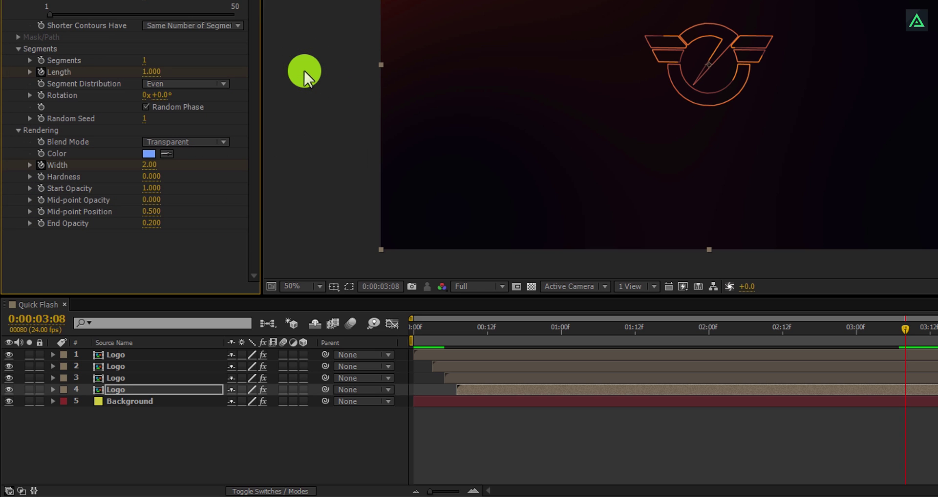
left_click_drag(518, 327, 671, 331)
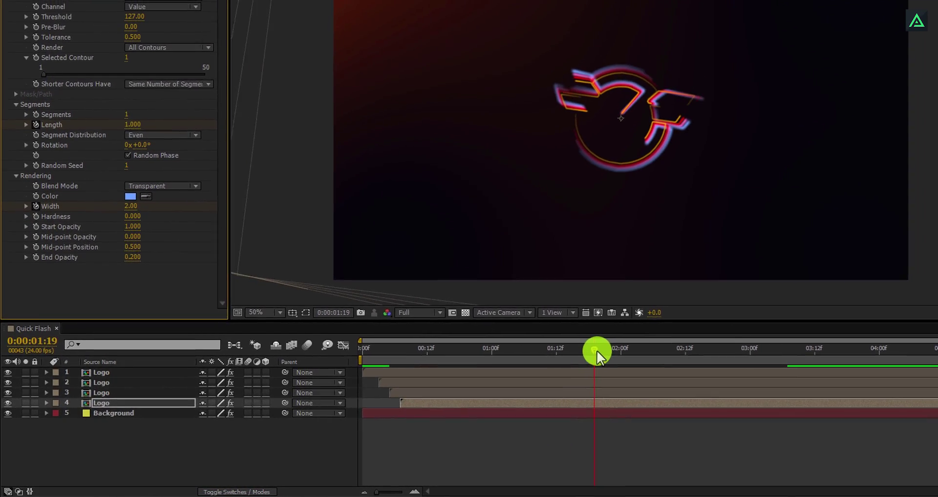
left_click_drag(597, 350, 717, 351)
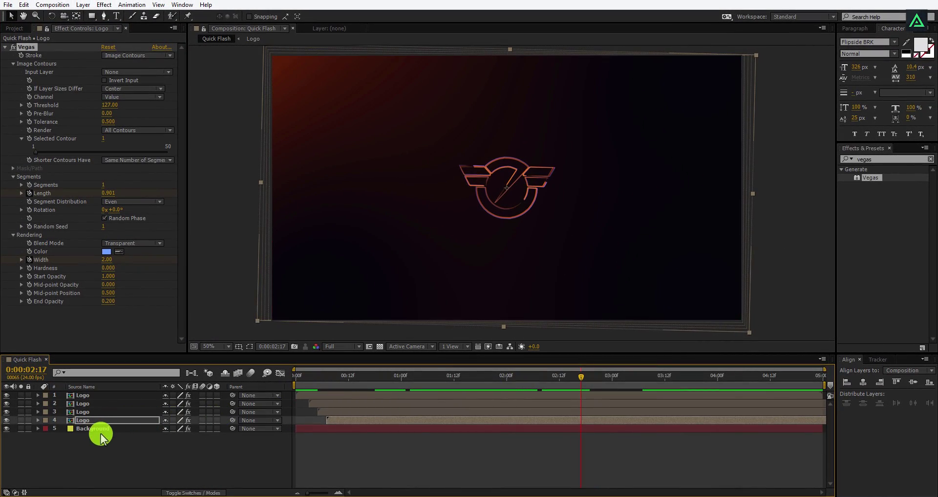
Apply the Stylize Glow effect to all four Logo layers and check it on a nearby frame
left_click(86, 423)
left_click(81, 394, "shift")
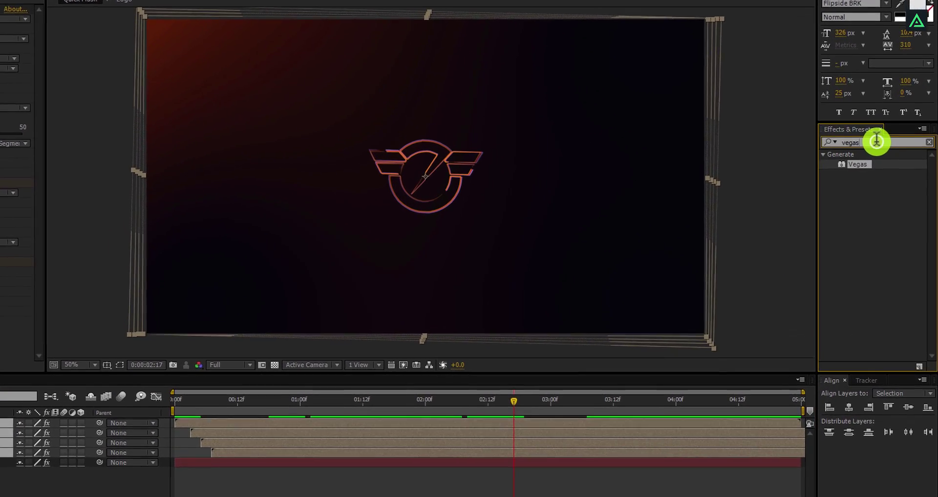
left_click(887, 157)
type("glow")
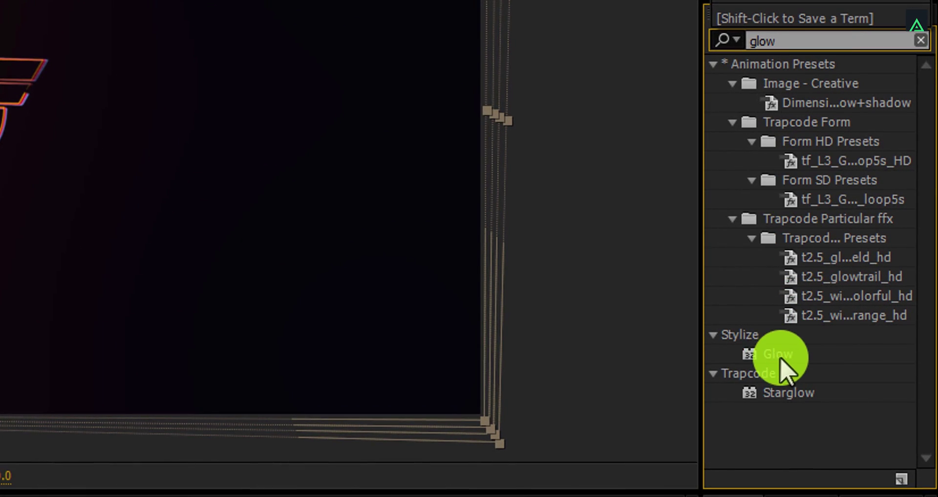
double_click(773, 359)
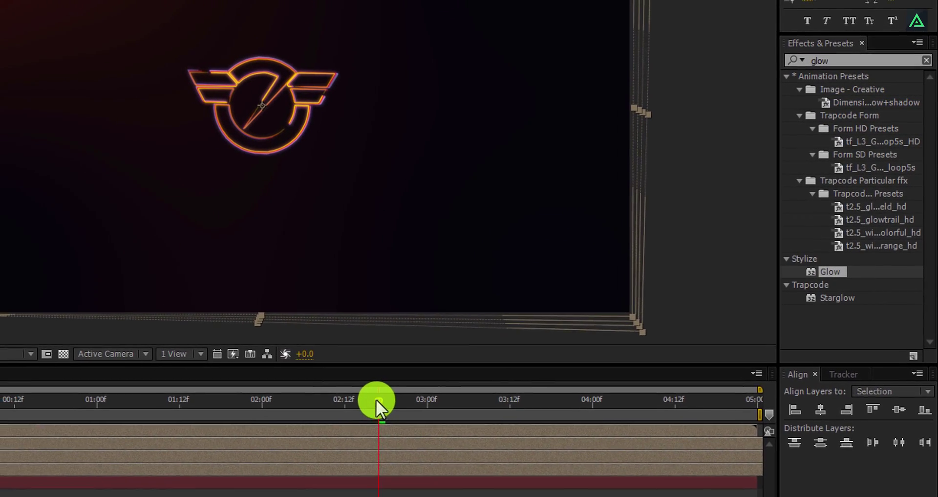
mouse_move(377, 398)
left_mouse_down()
mouse_move(308, 399)
mouse_move(383, 407)
left_mouse_up()
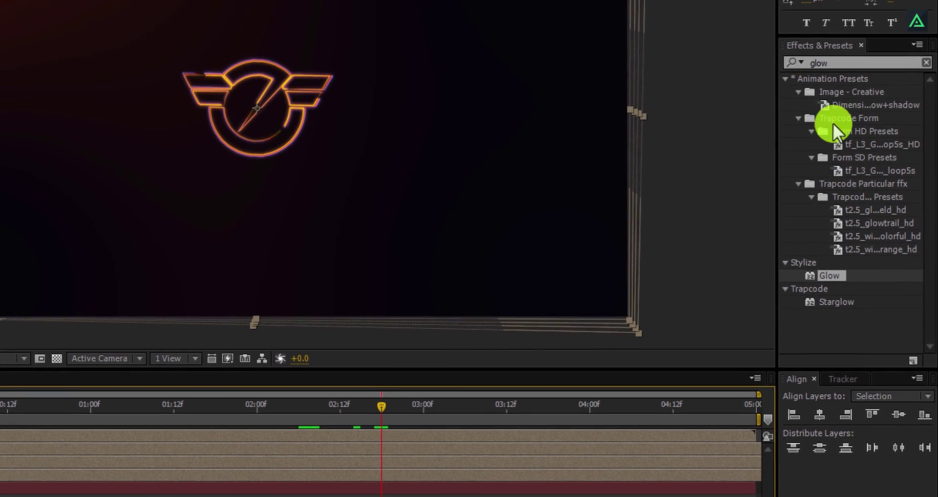
Apply the CC Radial Fast Blur effect to all four Logo layers
double_click(830, 63)
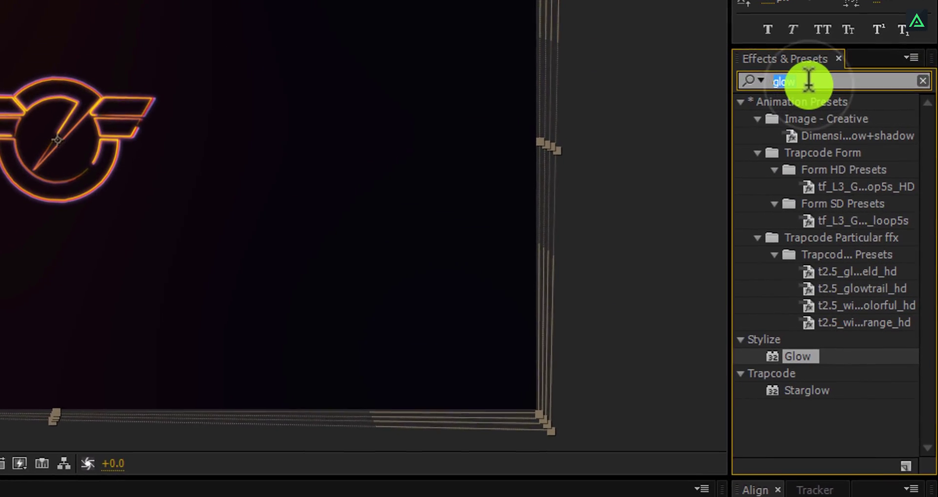
type("radial")
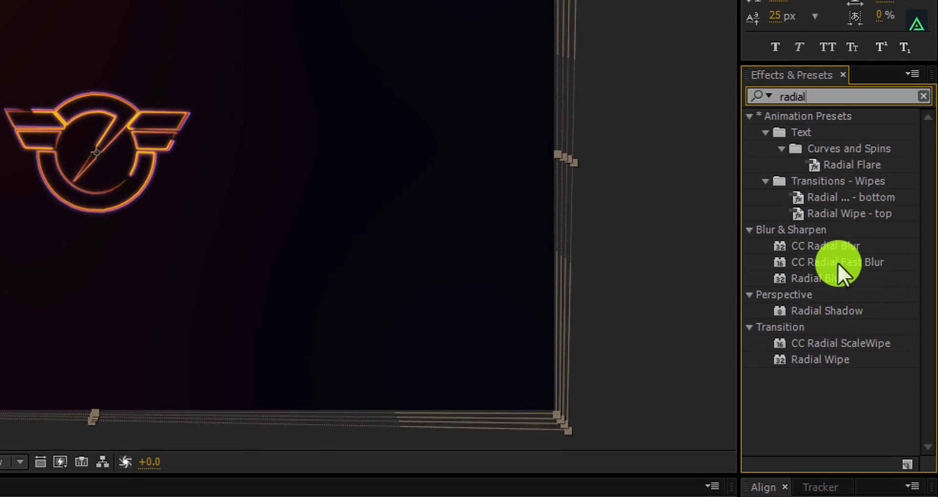
left_click(833, 264)
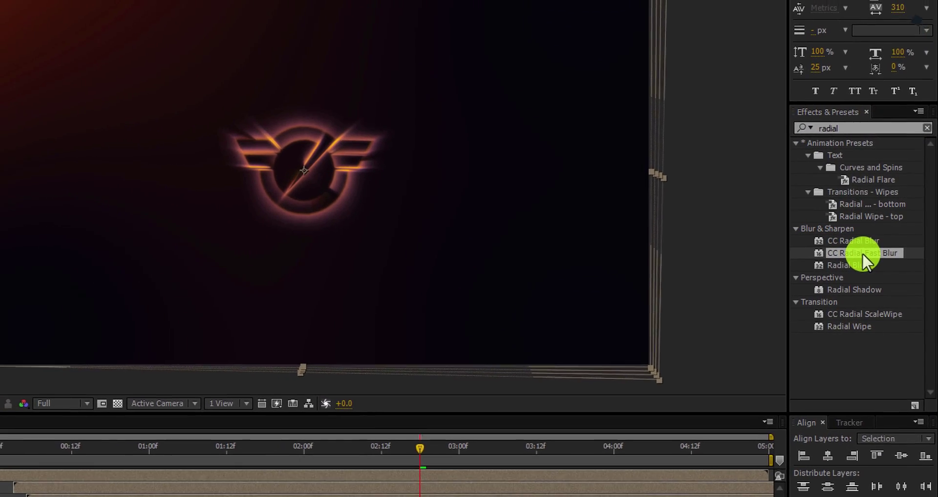
double_click(863, 252)
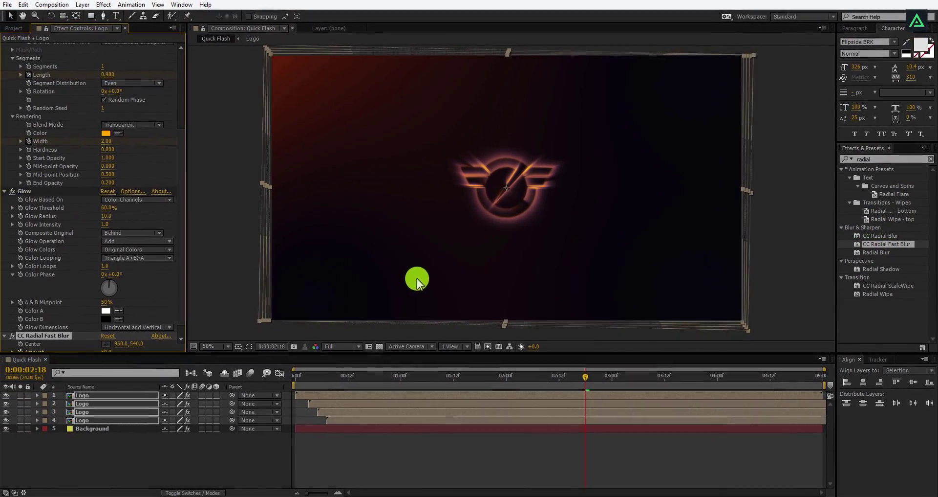
Set the radial fast blur's amount to 73, try Brightest zoom, return it to Standard, and scrub through the animation
scroll(121, 337, "down", 2)
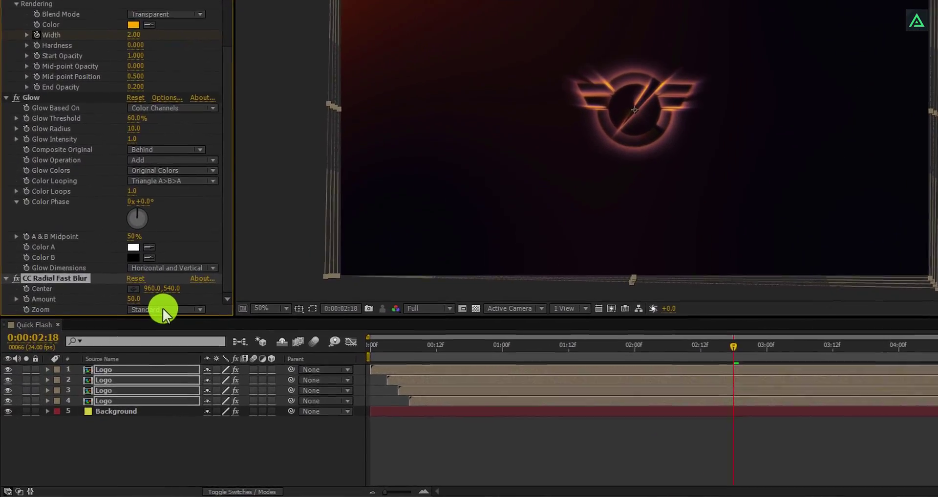
left_click(151, 327)
left_click(175, 322)
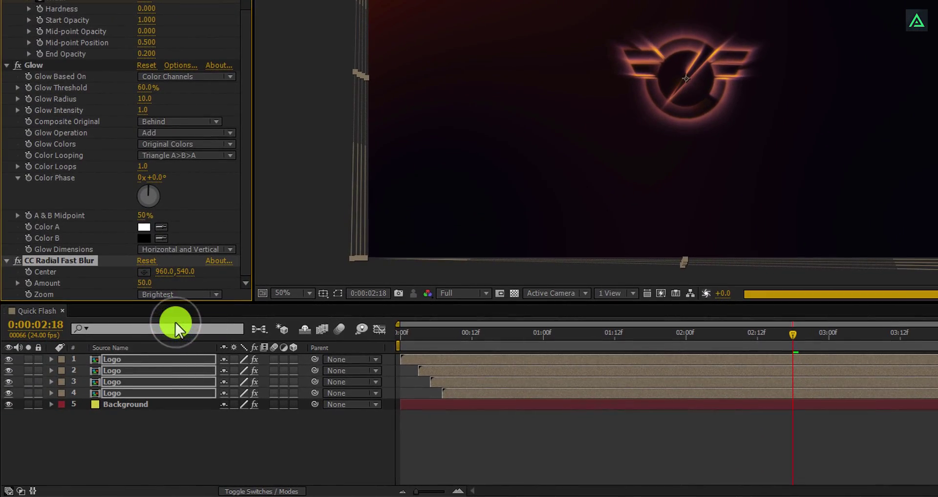
mouse_move(149, 285)
left_mouse_down()
mouse_move(176, 282)
mouse_move(160, 281)
left_mouse_up()
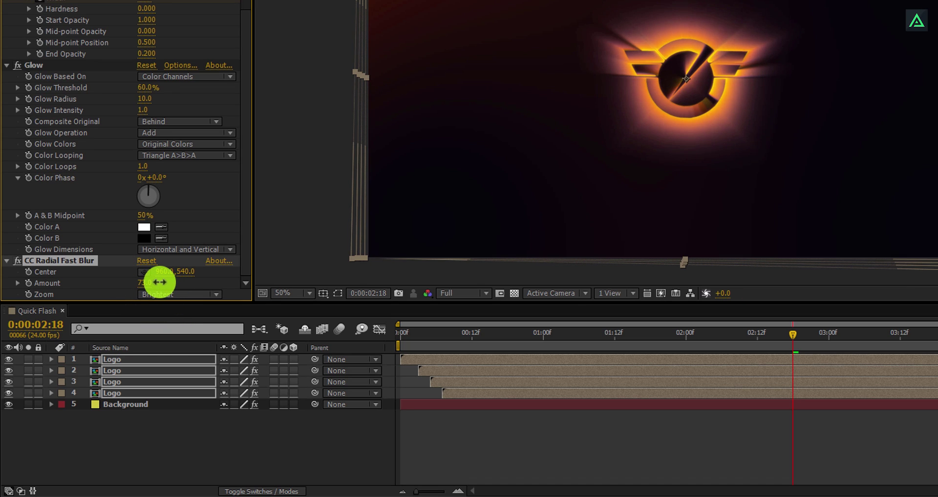
left_click(160, 292)
left_click(165, 308)
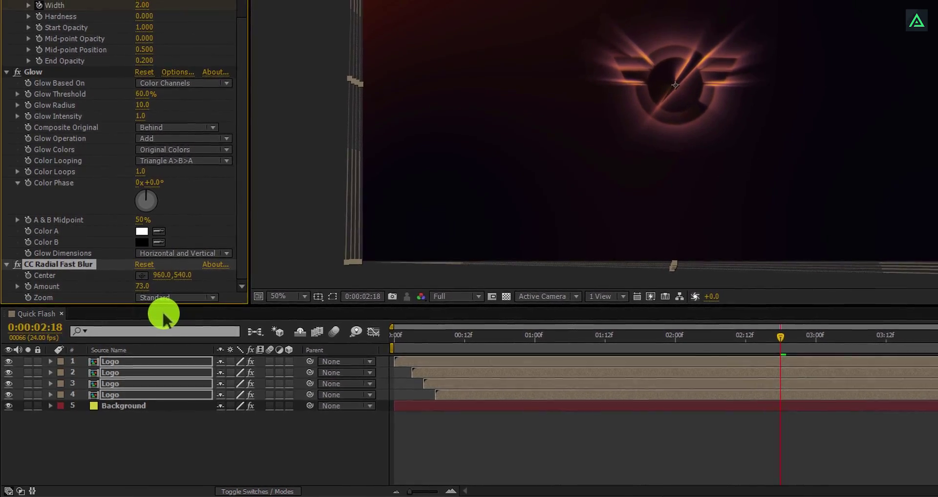
left_click(460, 335)
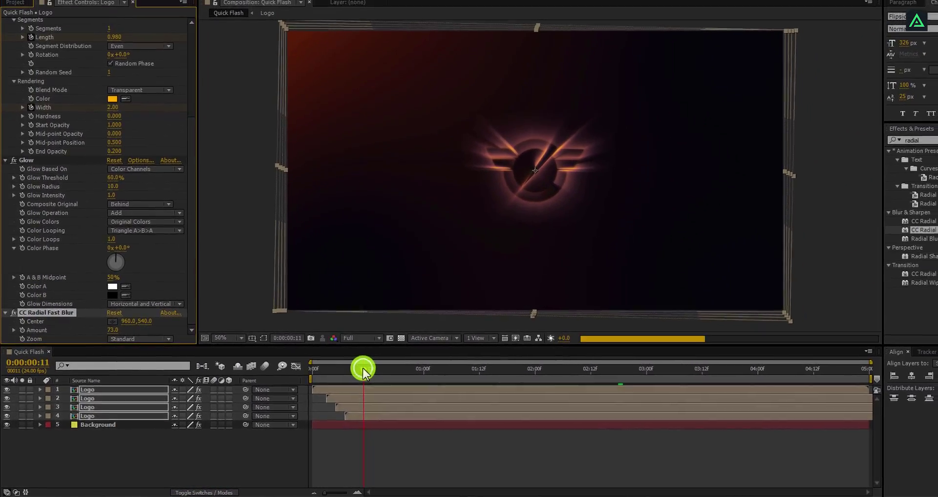
left_click(395, 369)
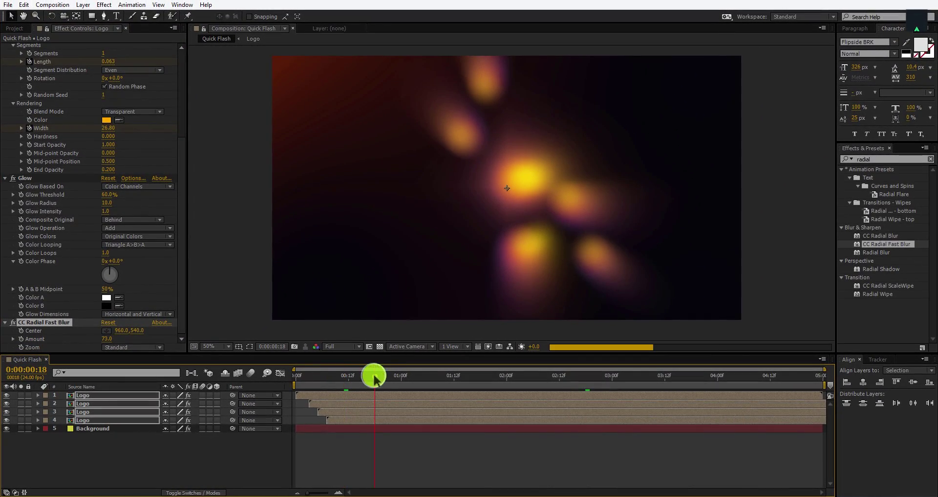
left_click_drag(436, 376, 562, 376)
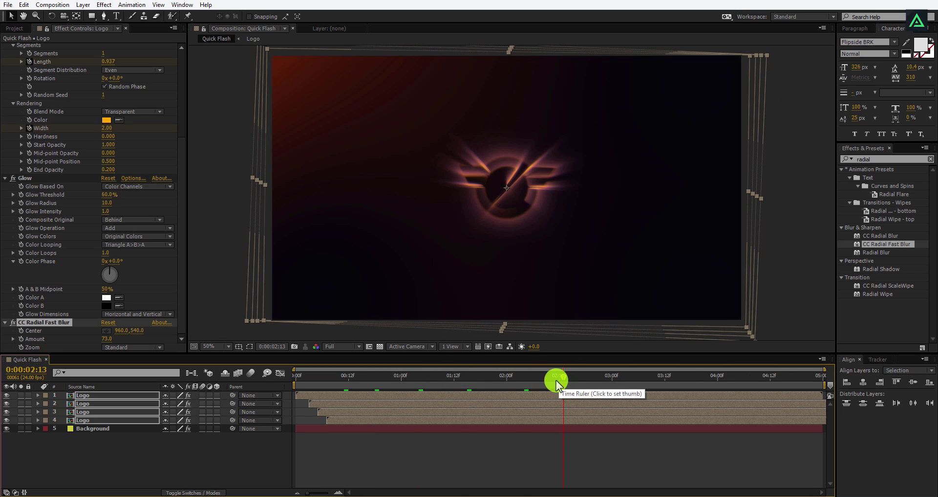
Duplicate the topmost Logo layer alone and disable CC Radial Fast Blur on the upper copy
left_click(107, 446)
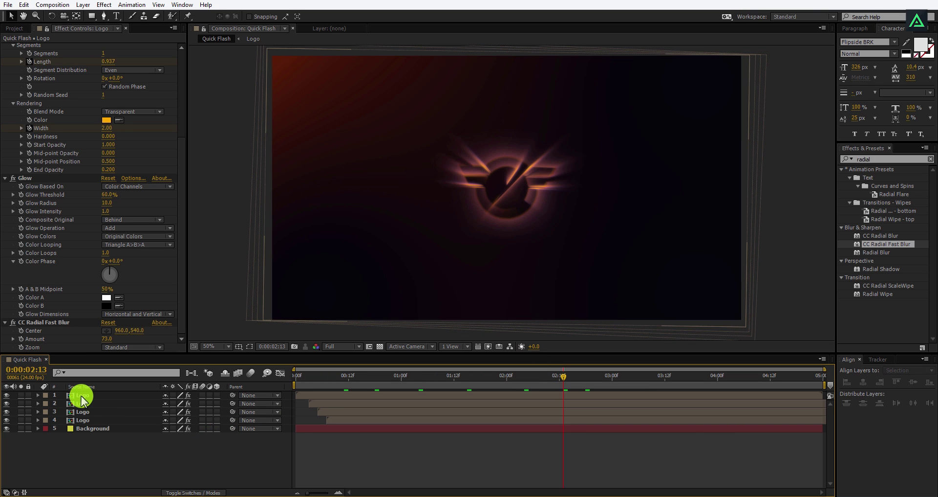
left_click(81, 395)
key("ctrl+d")
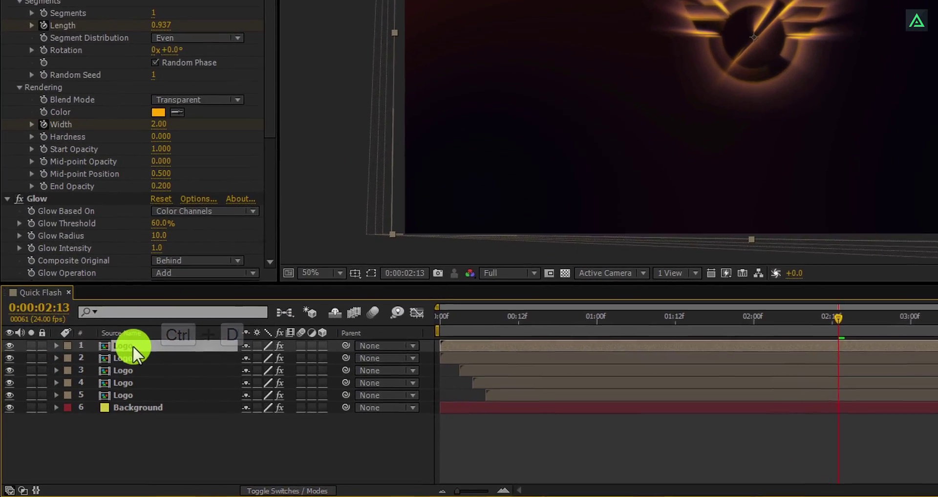
scroll(107, 210, "down", 5)
left_click(21, 221)
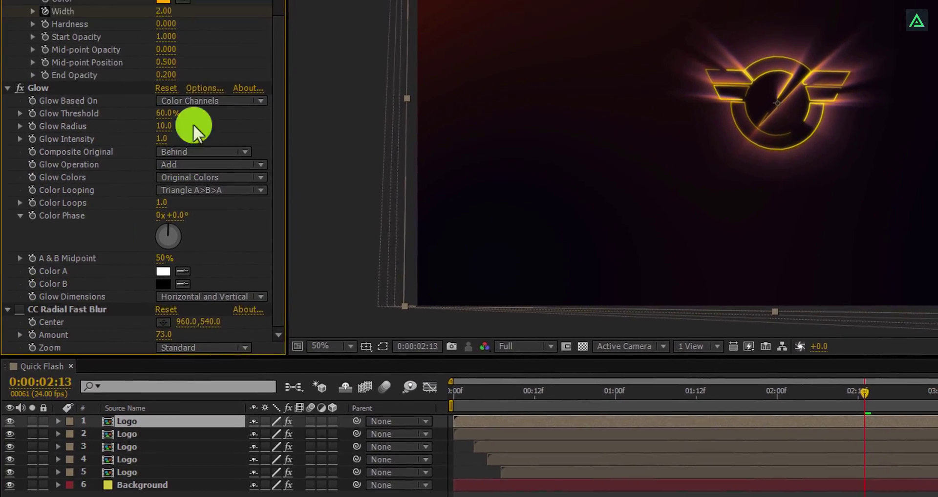
Change the topmost Logo layer's Vegas stroke color to pale pink D9A297 and preview the animation
left_click(163, 1)
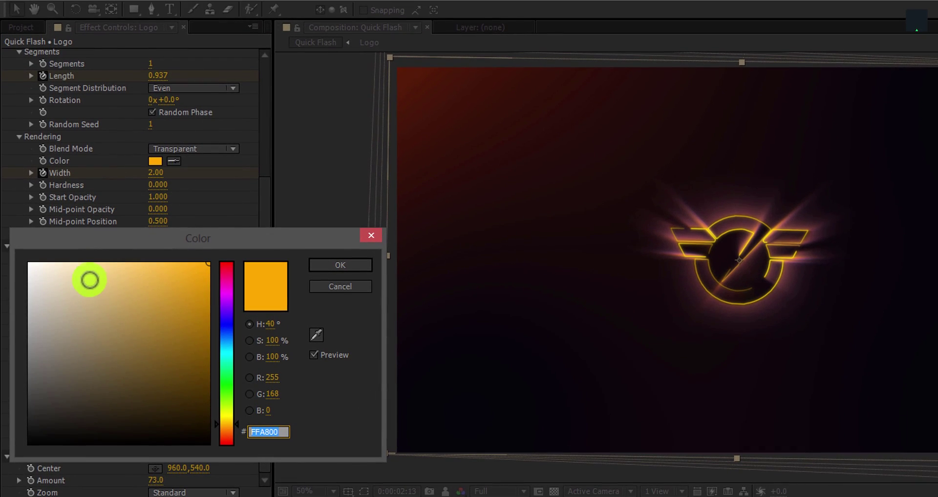
left_click(113, 289)
mouse_move(113, 289)
left_mouse_down()
mouse_move(60, 272)
mouse_move(83, 289)
left_mouse_up()
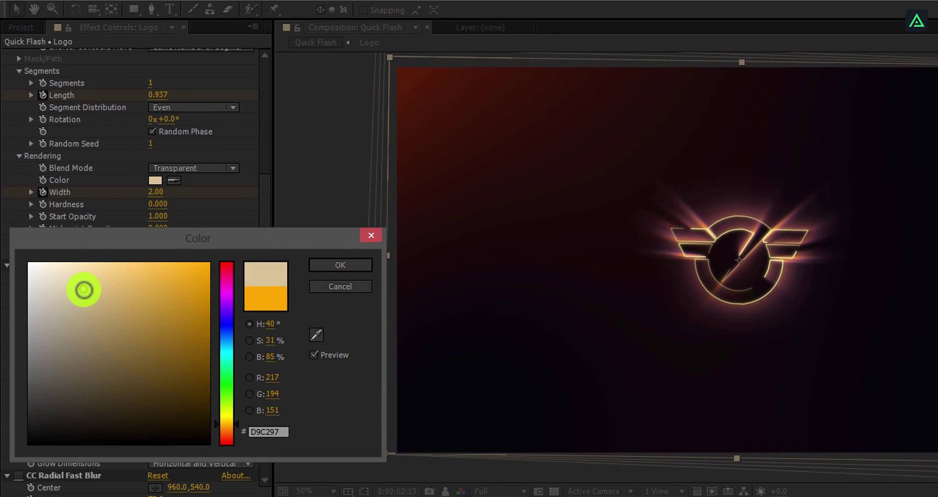
left_click_drag(224, 430, 225, 437)
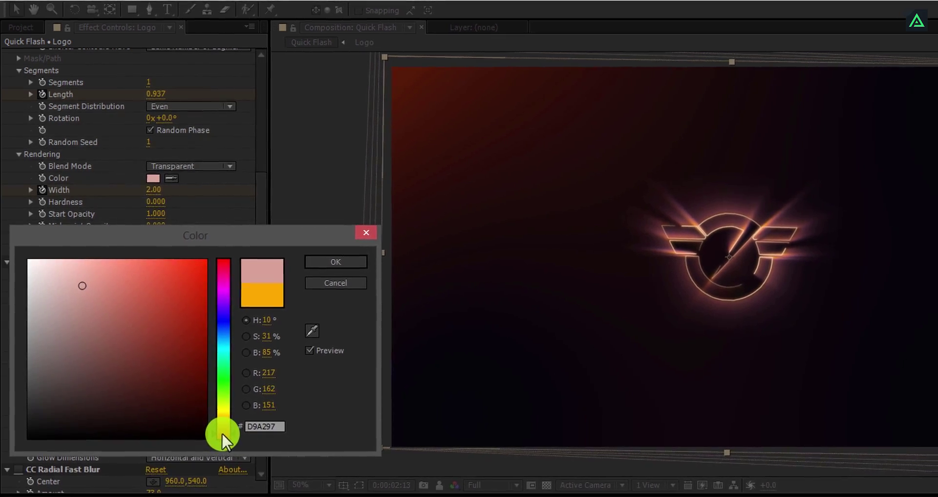
left_click(303, 249)
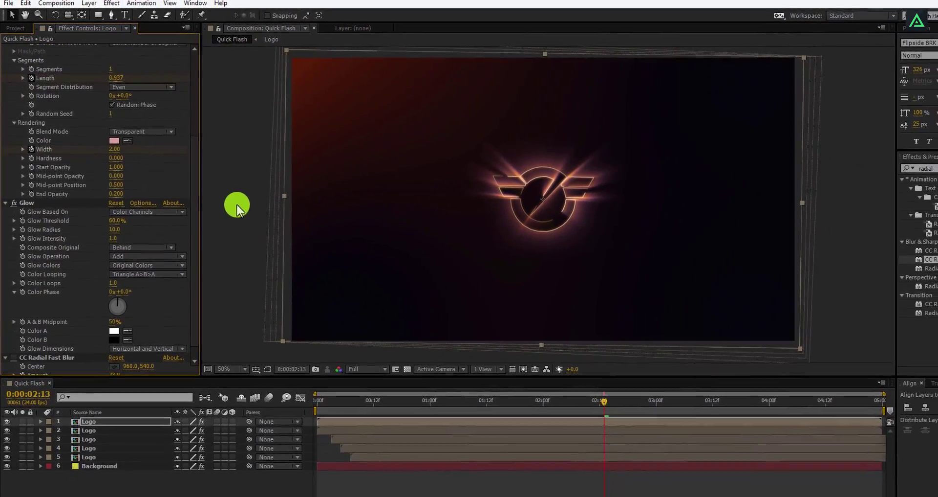
key("space")
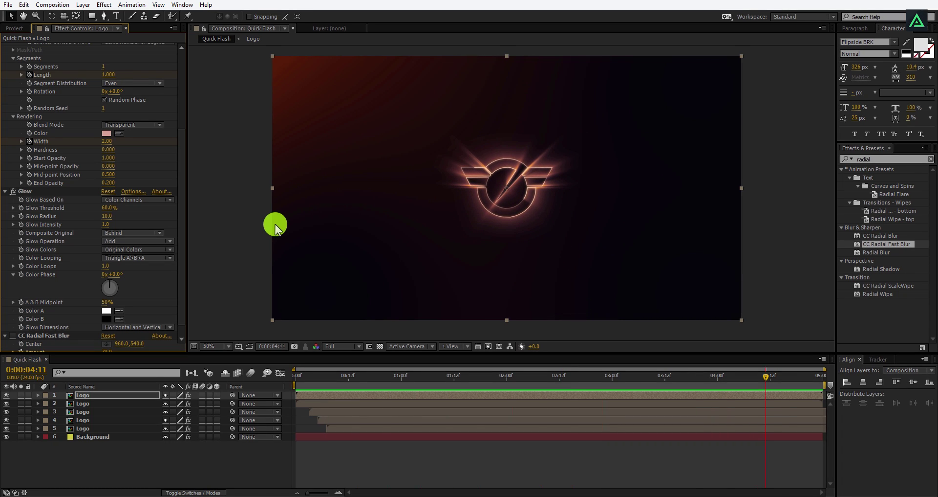
Duplicate the topmost Logo layer and delete the Vegas, Glow and CC Radial Fast Blur effects from the upper copy
left_click(84, 395)
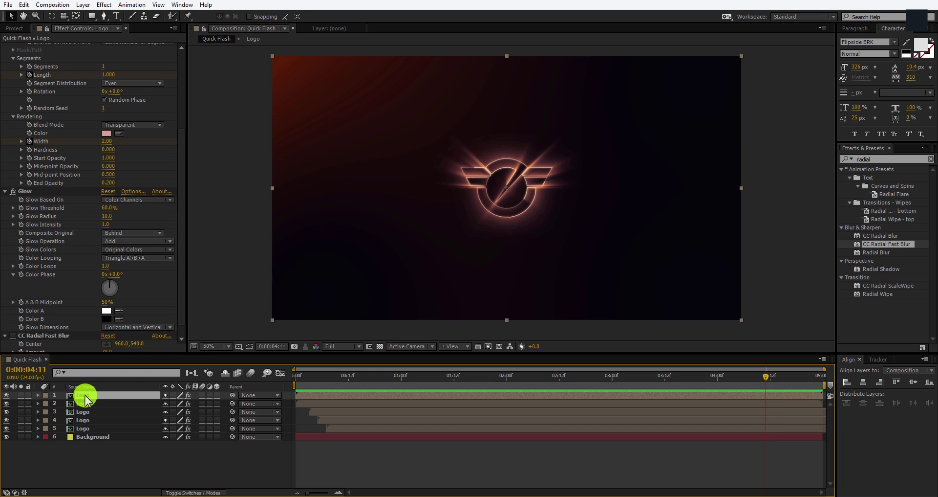
key("ctrl+d")
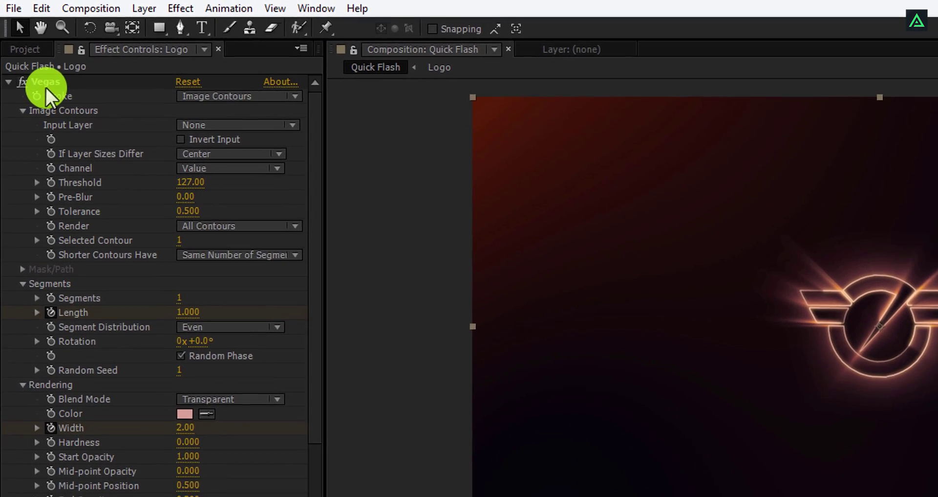
left_click(26, 49)
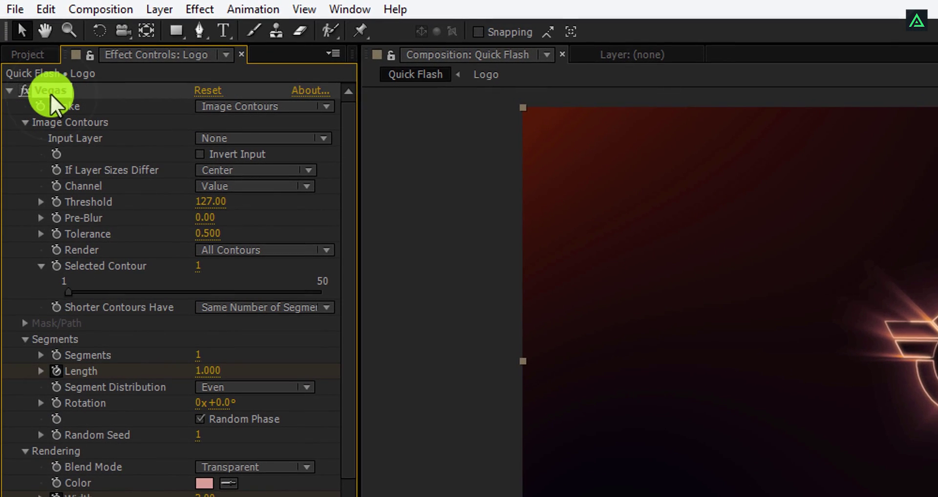
key("Delete")
key("Delete")
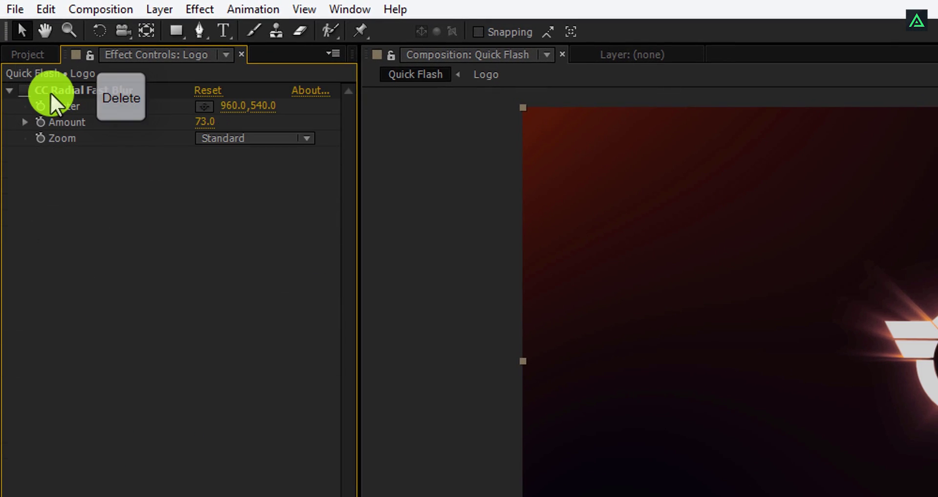
left_click(62, 90)
key("Delete")
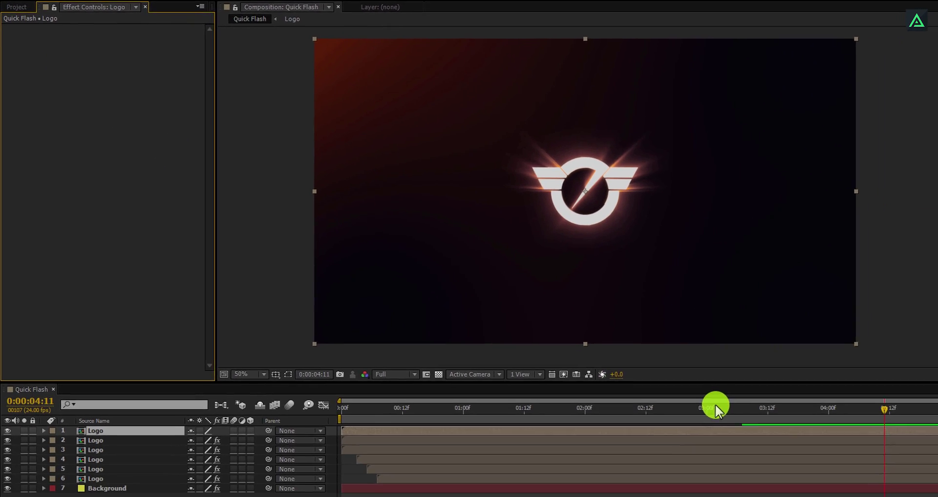
Fade in the effect-free Logo layer with opacity keyframes of 0% at 0:00:02:20 and 100% at 0:00:03:00
left_click(674, 402)
left_click_drag(685, 401, 708, 421)
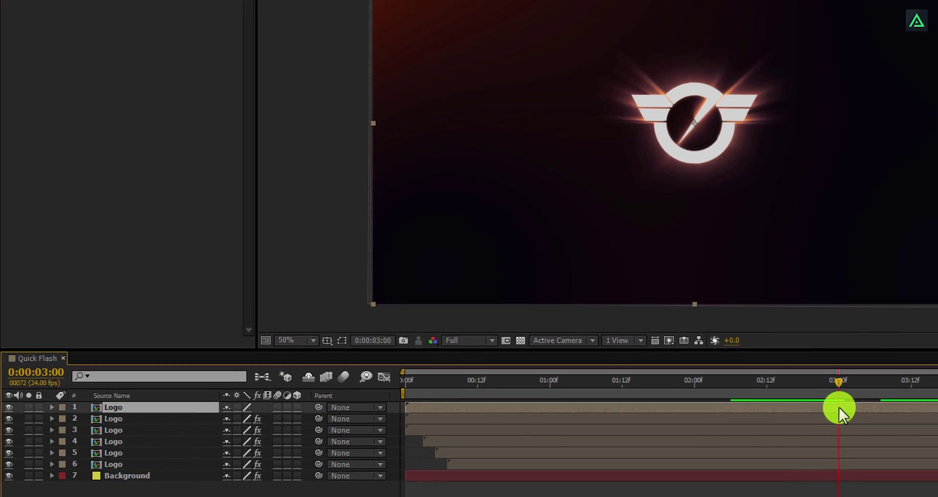
key("t")
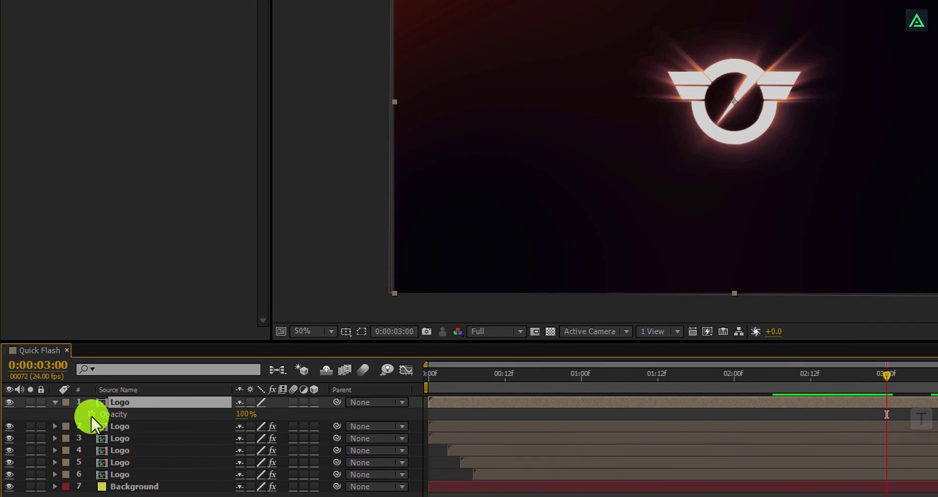
left_click(91, 414)
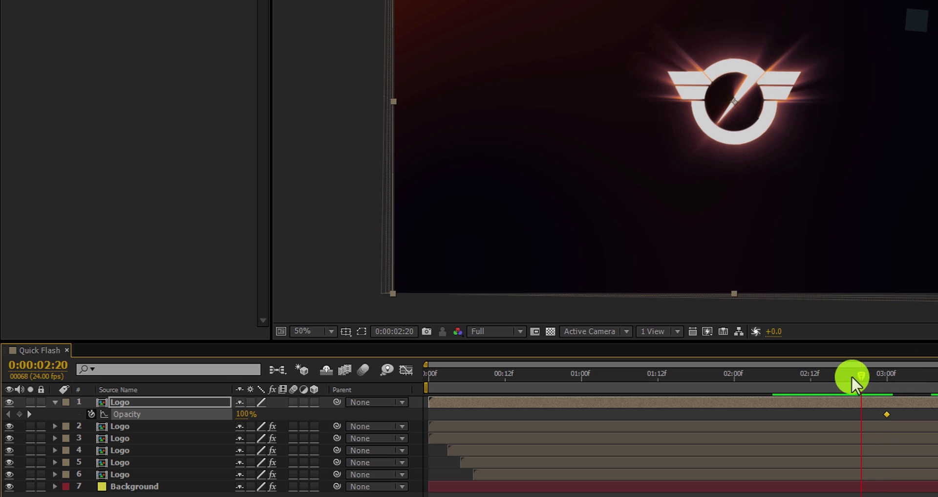
type("0")
key("Return")
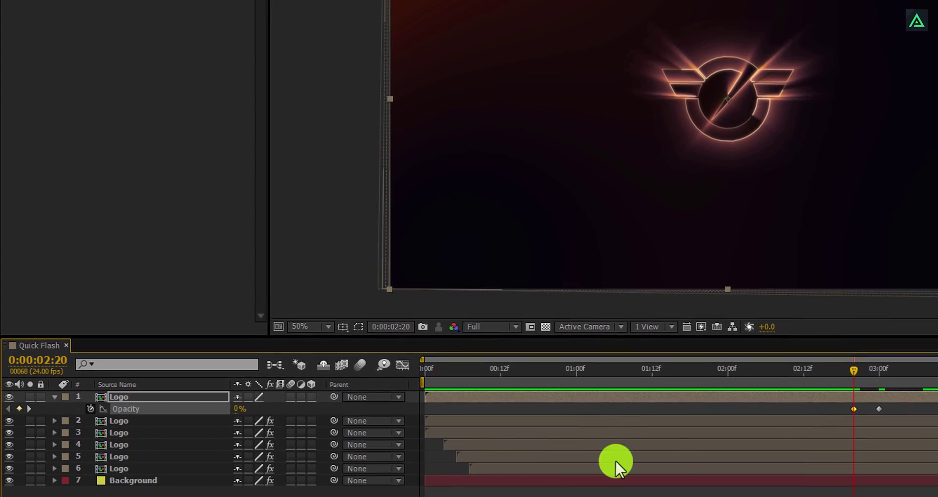
Check the solid logo's fade-in, then fade out the five stroke Logo layers from 100% opacity at 0:00:03:00 to 0% at 0:00:03:04
left_click_drag(854, 370, 874, 373)
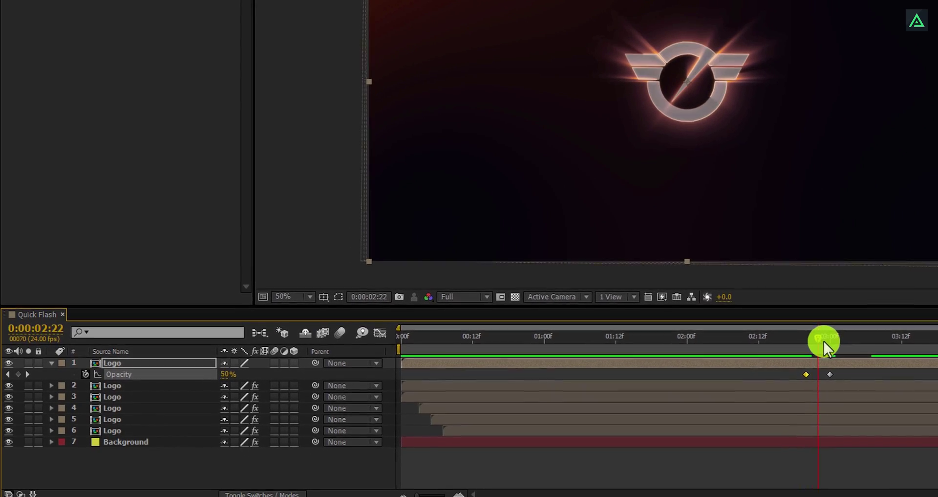
left_click_drag(824, 341, 829, 342)
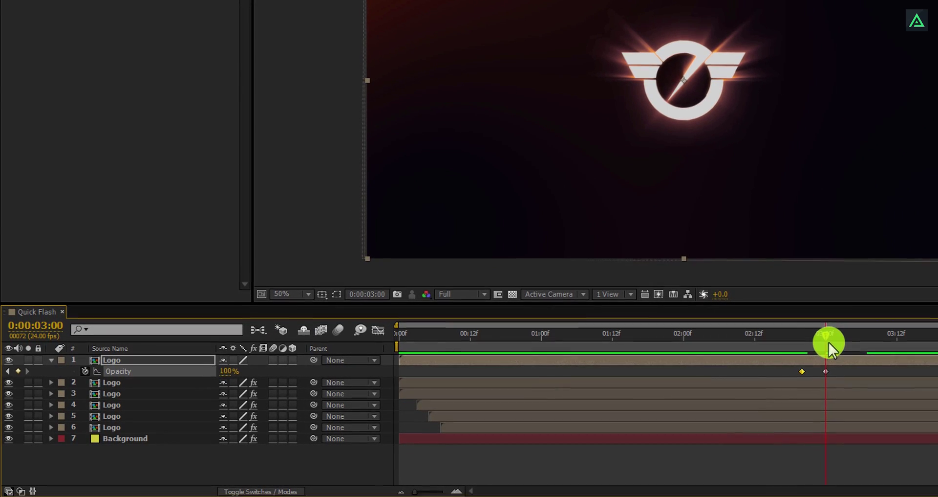
left_click(116, 385)
left_click(108, 427, "shift")
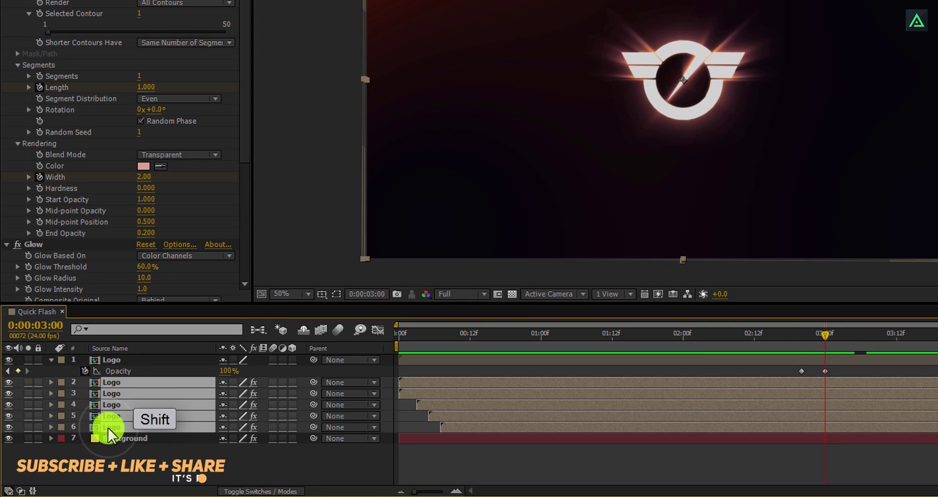
key("t")
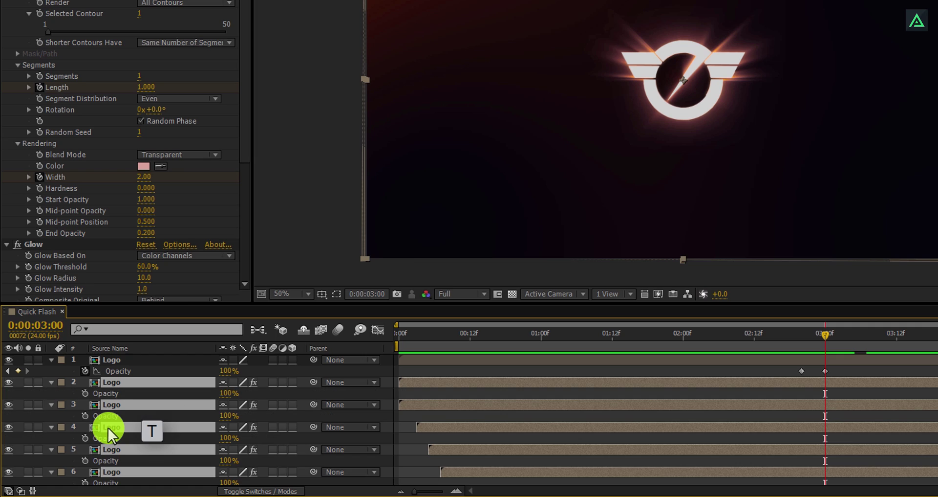
left_click(85, 393)
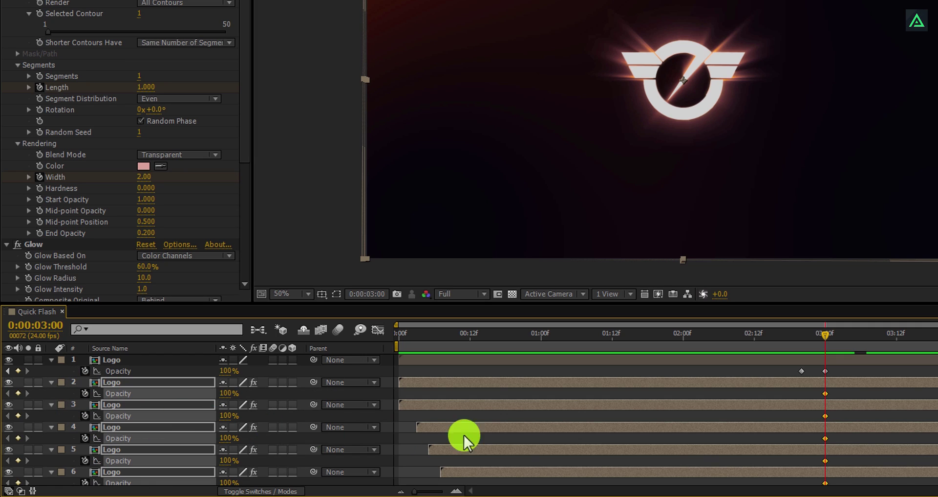
left_click_drag(828, 334, 849, 334)
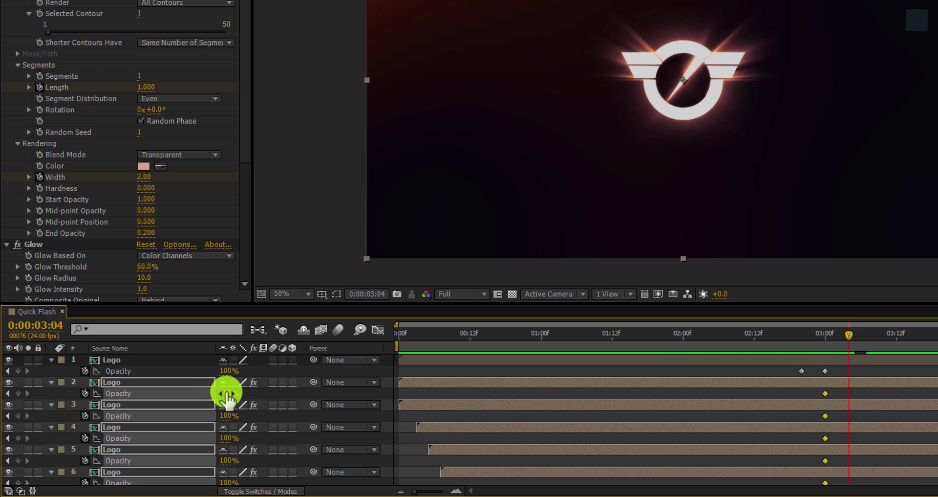
left_click(226, 392)
type("0")
key("Return")
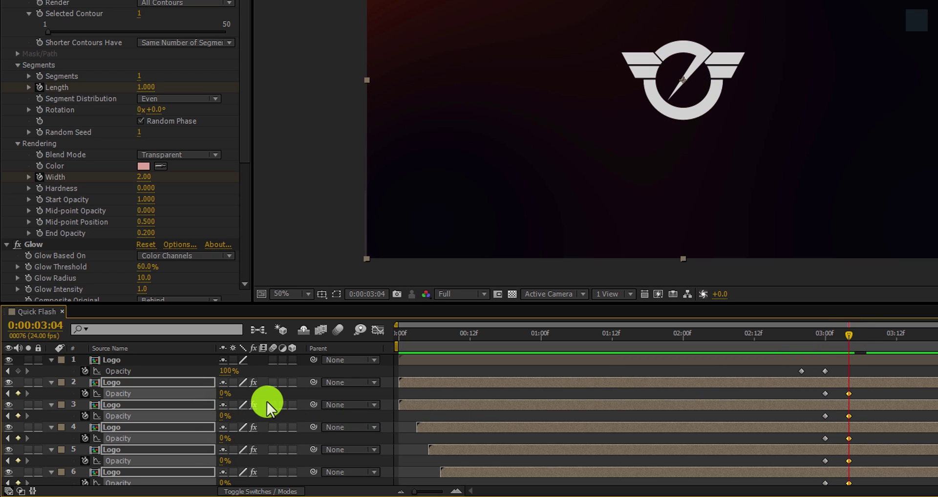
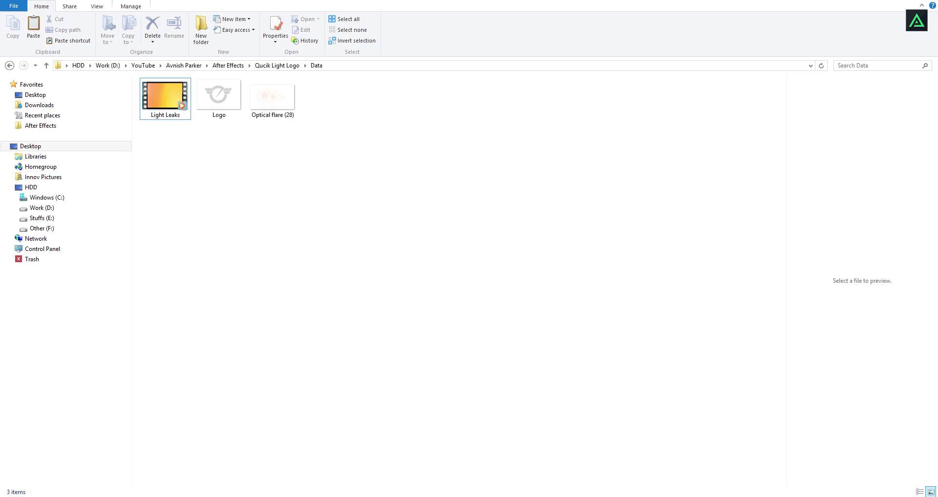
Import Optical flare (28).png from the Data folder and place it as the topmost layer of the Quick Flash composition
left_click_drag(268, 106, 93, 219)
left_click_drag(59, 109, 99, 363)
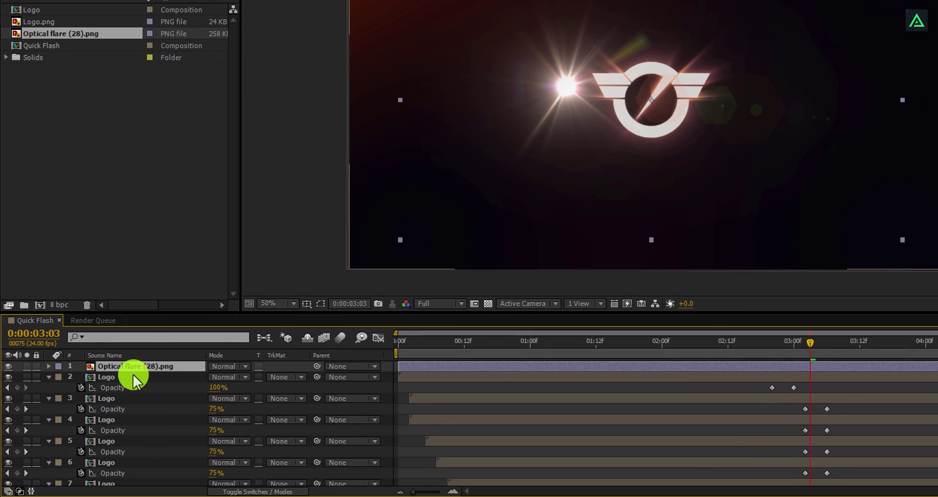
Keyframe the optical flare layer's opacity to 0% at 0:00:02:20, 100% at 0:00:03:00 and 0% at 0:00:03:05
key("t")
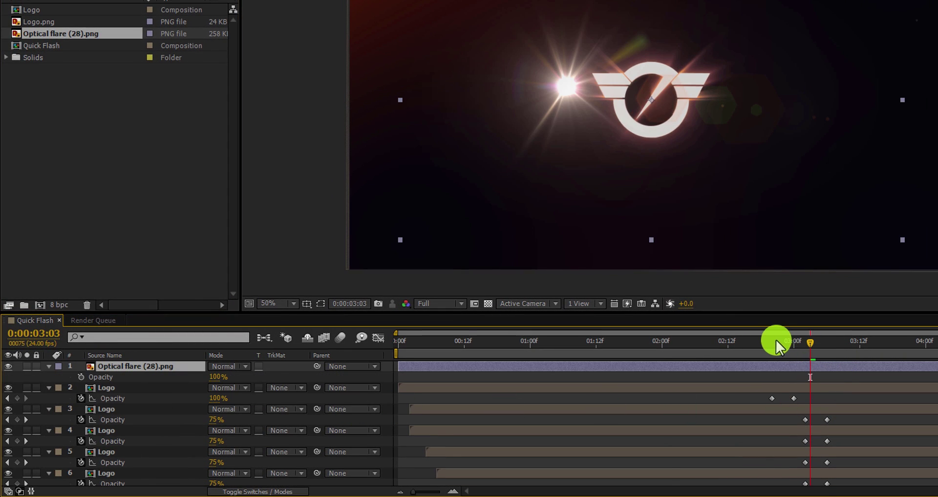
mouse_move(772, 339)
left_mouse_down()
mouse_move(787, 345)
mouse_move(773, 347)
left_mouse_up()
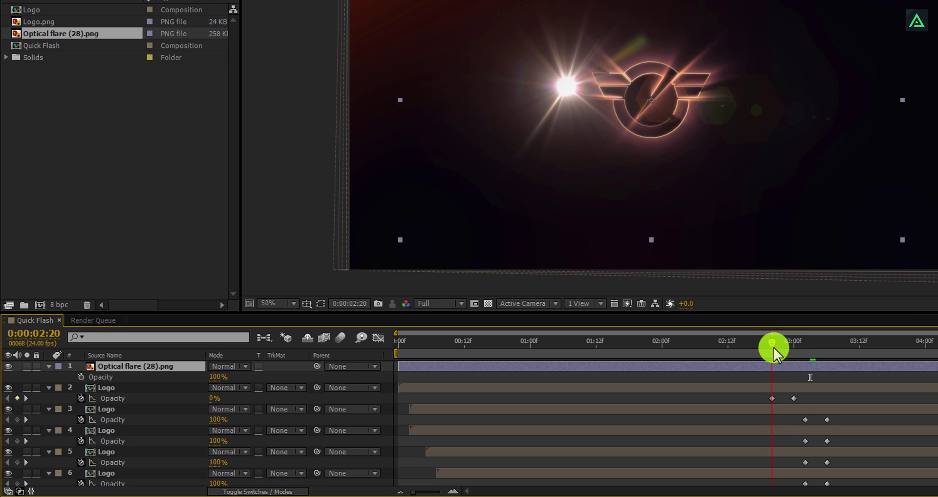
left_click(81, 376)
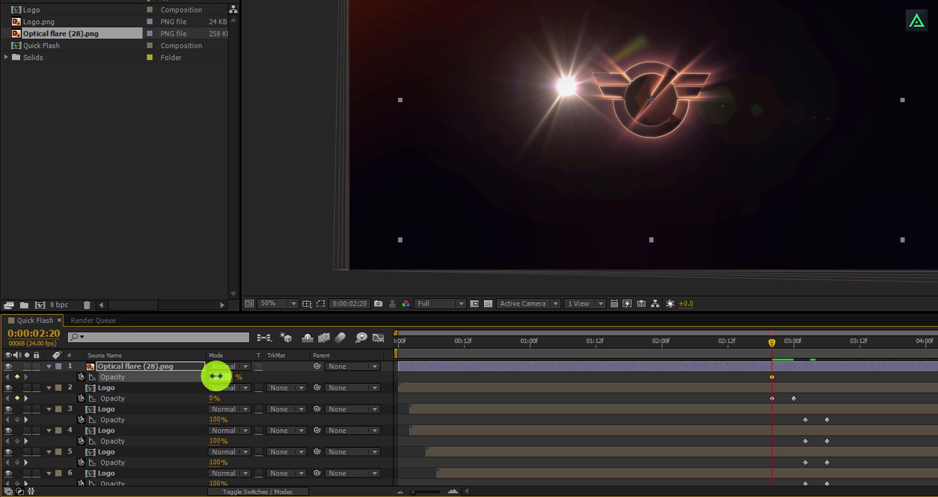
left_click_drag(216, 376, 216, 375)
left_click_drag(775, 341, 794, 350)
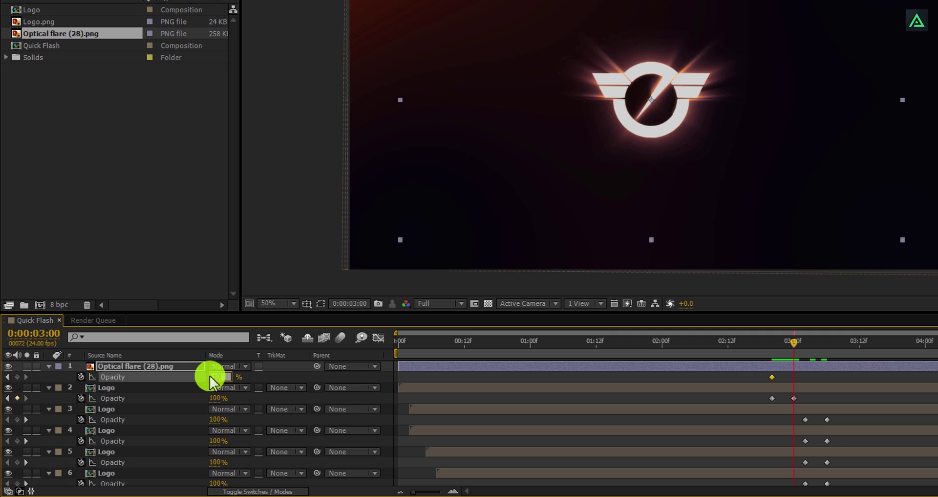
key("Return")
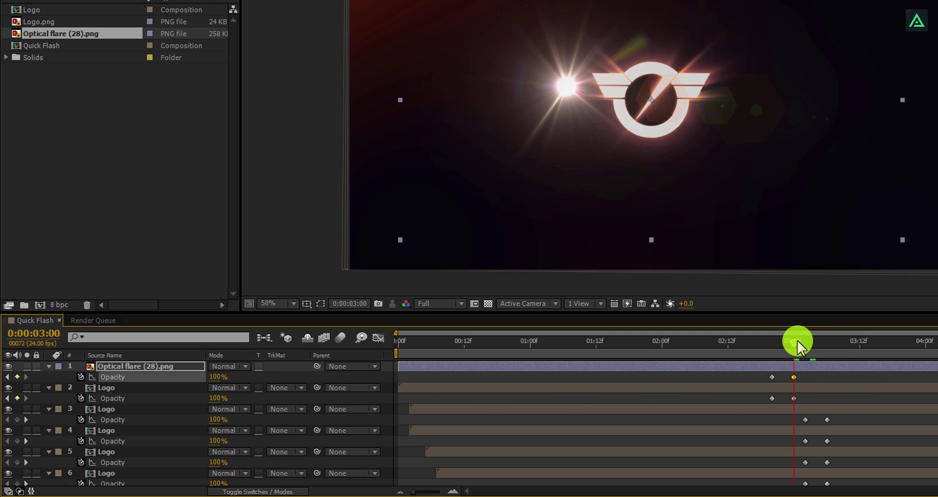
left_click_drag(799, 340, 822, 347)
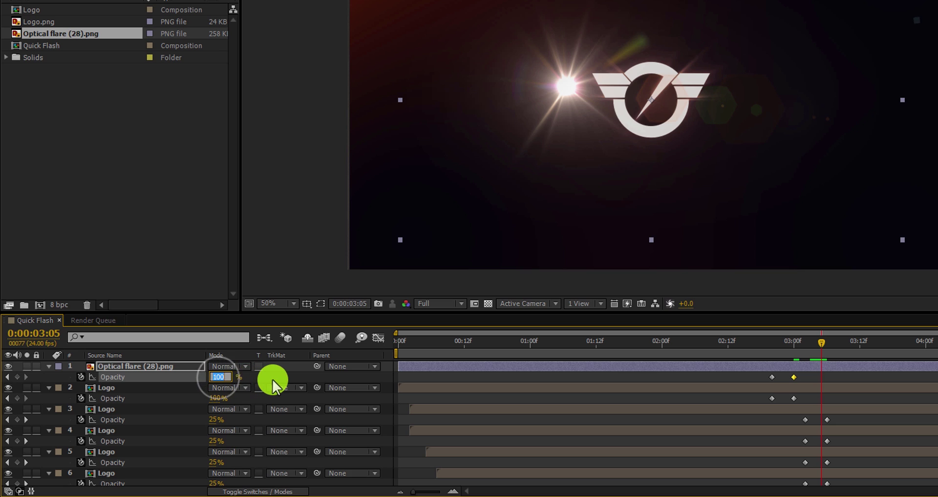
type("0")
key("Return")
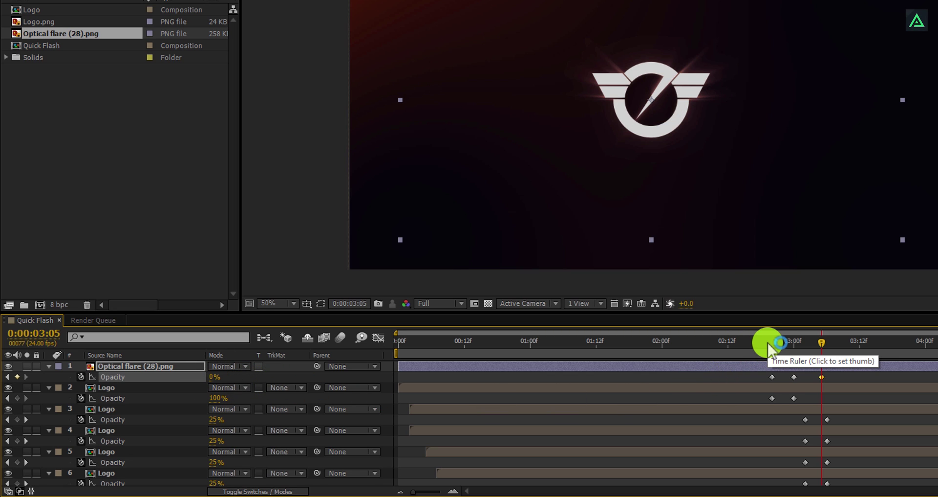
Apply Easy Ease to all opacity keyframes of the optical flare and Logo layers, and check the flash
left_click_drag(768, 342, 811, 356)
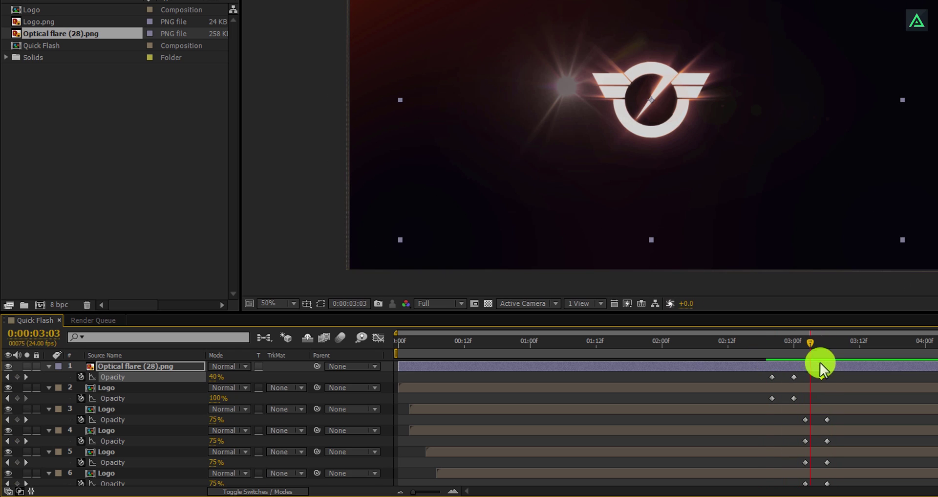
left_click_drag(754, 373, 853, 495)
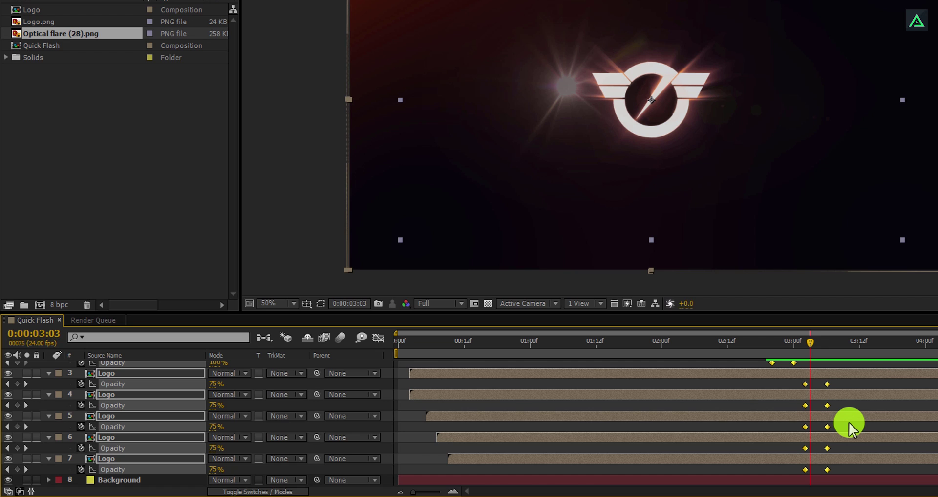
key("F9")
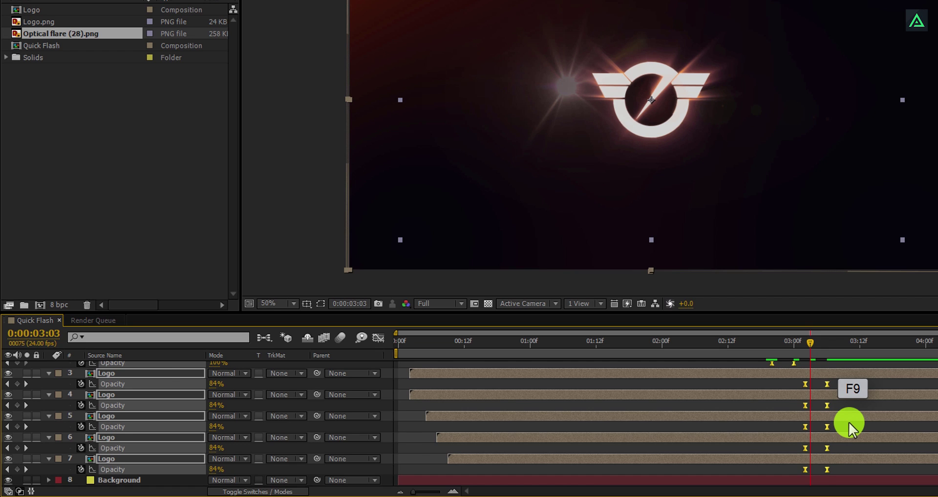
scroll(849, 422, "up", 2)
left_click_drag(789, 344, 689, 367)
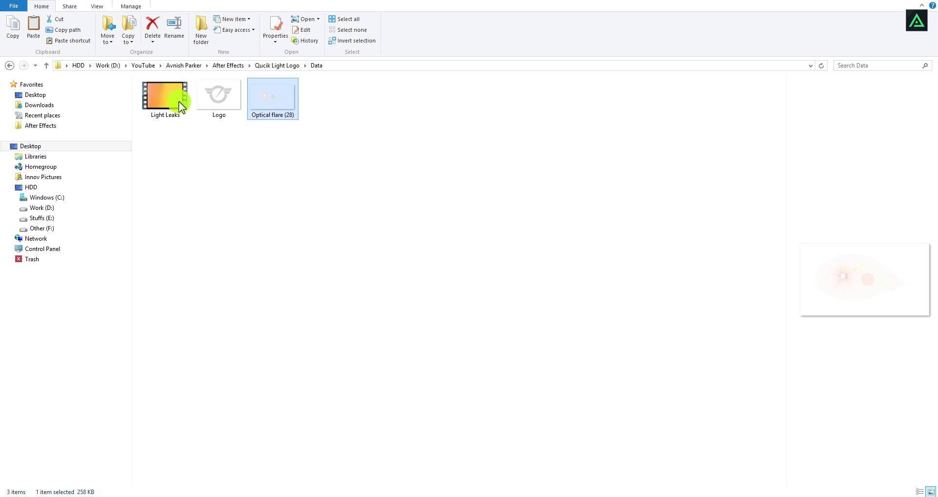
Import Light Leaks.mov and add it as the topmost layer, starting at about 0:00:02:19
left_click_drag(156, 99, 98, 268)
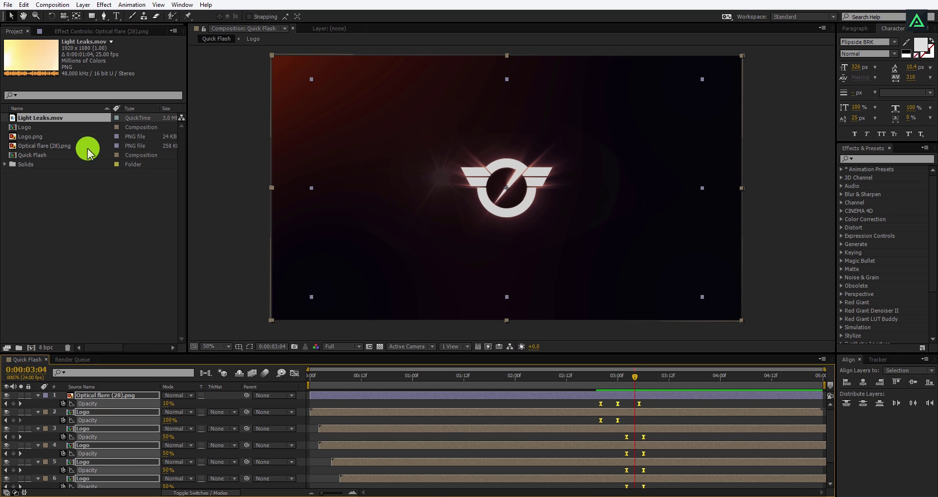
left_click_drag(50, 118, 103, 396)
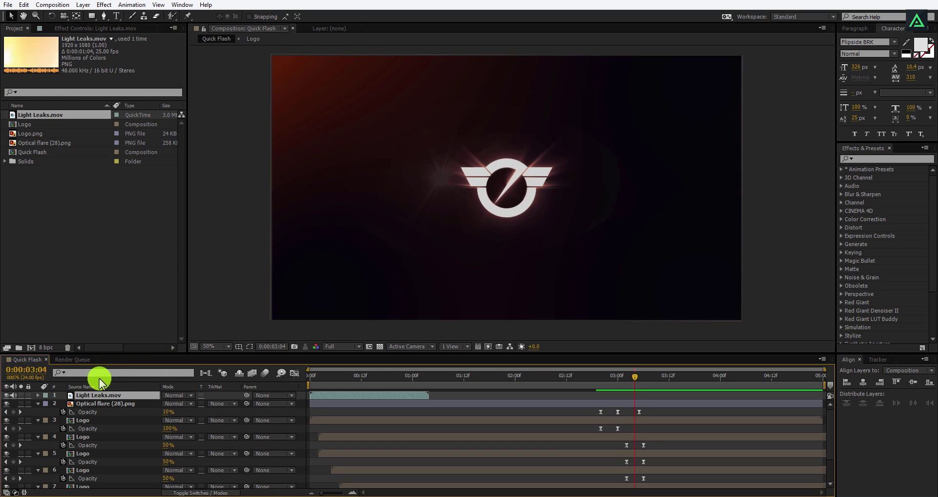
left_click_drag(325, 394, 682, 378)
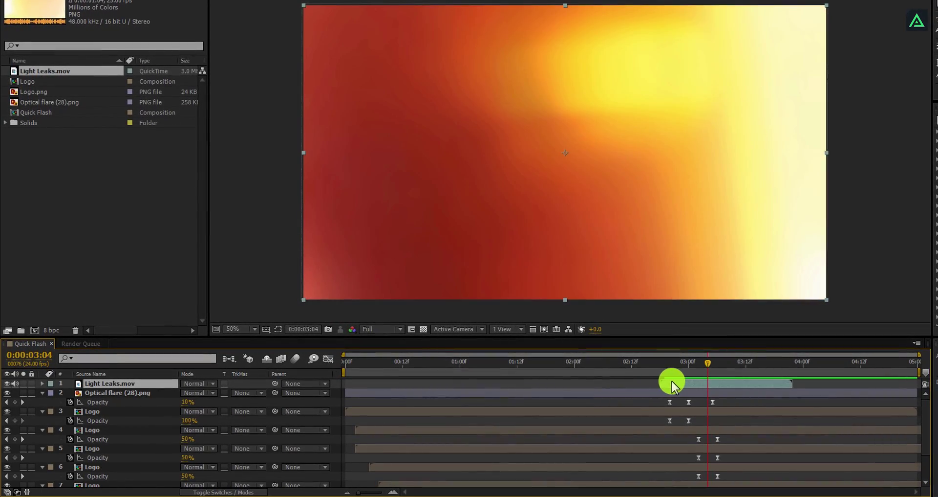
Set the blend mode of the Light Leaks.mov and Optical flare (28).png layers to Screen and preview the animation
left_click(215, 382)
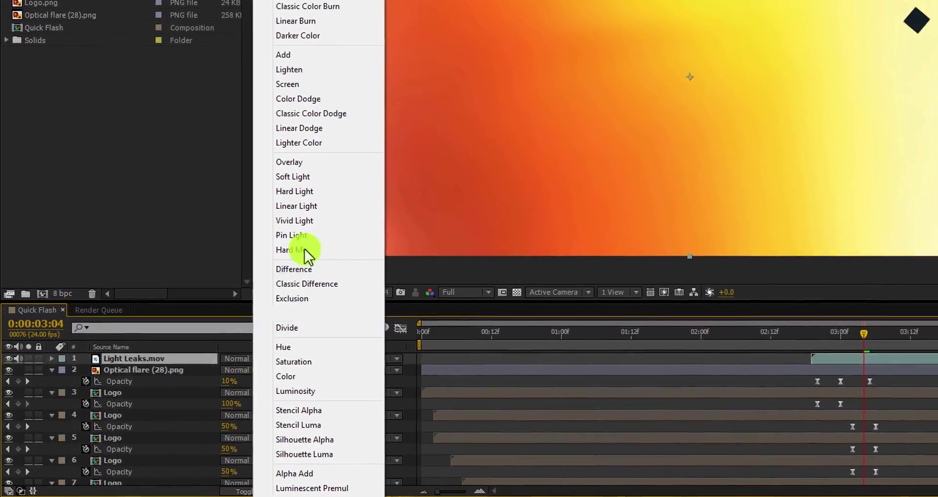
left_click(288, 84)
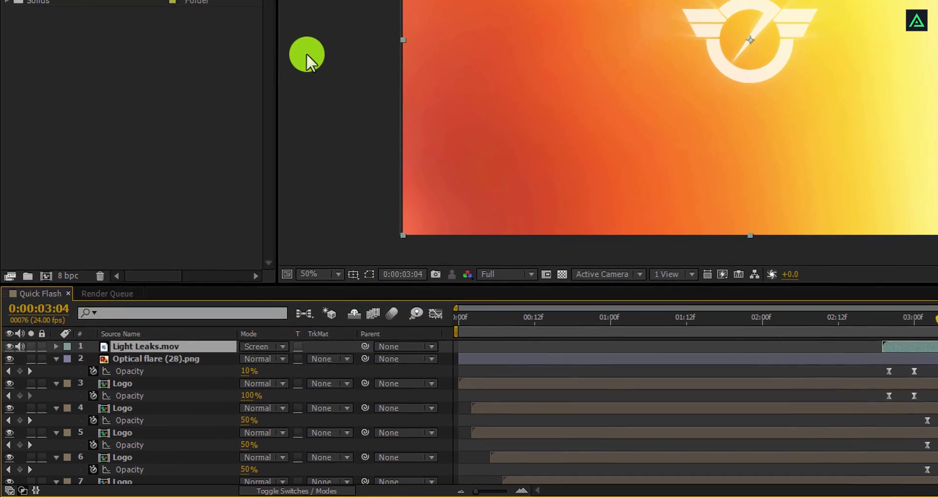
left_click(272, 358)
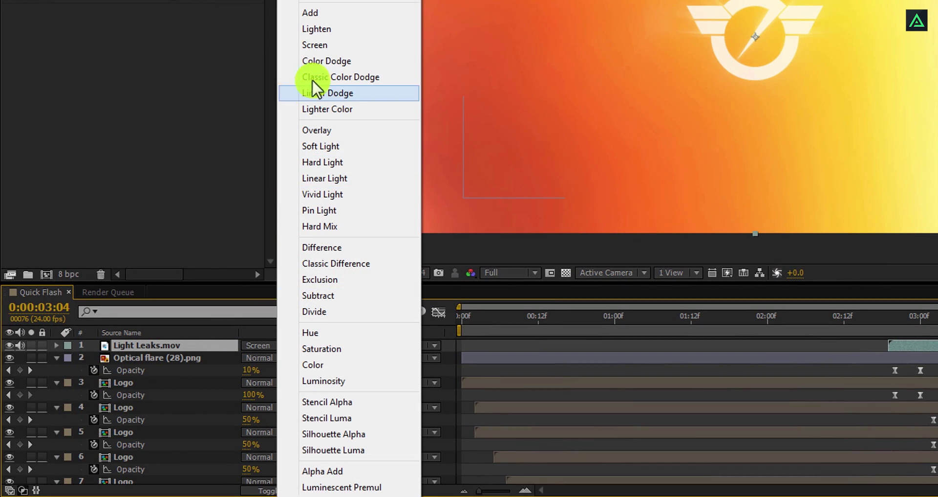
left_click(316, 46)
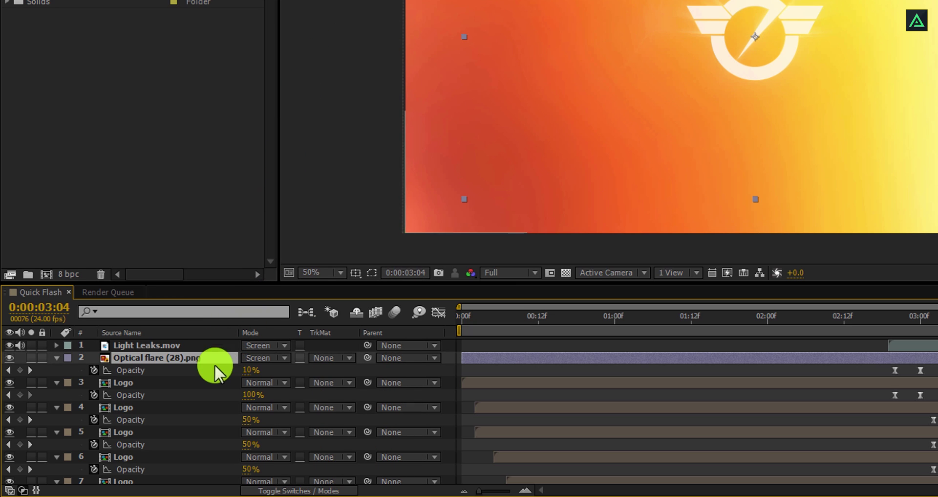
key("F4")
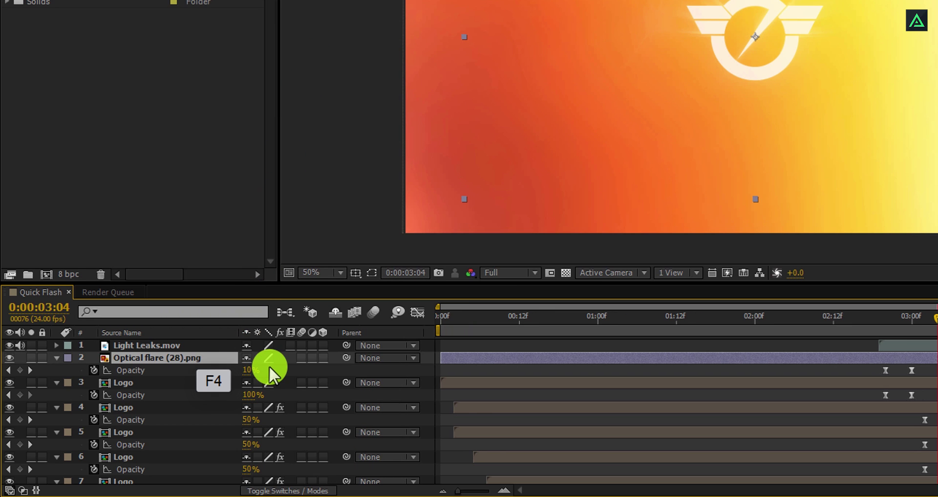
key("F4")
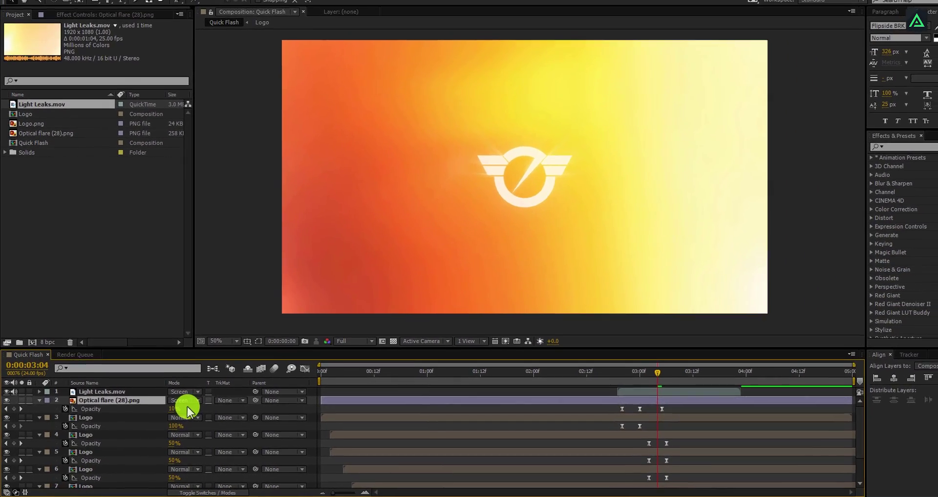
key("space")
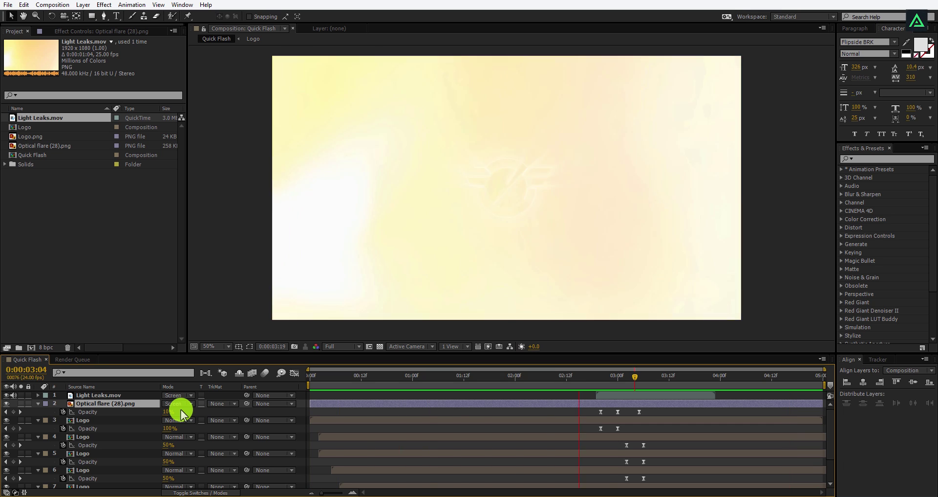
key("space")
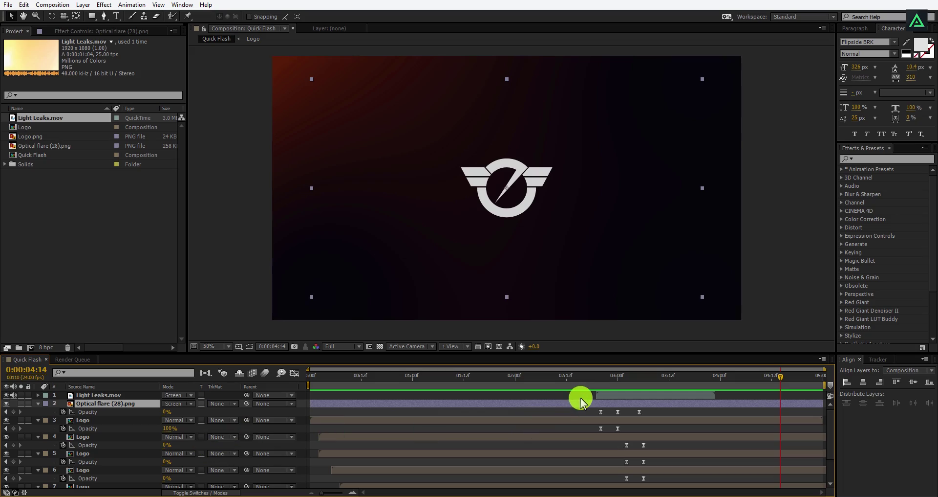
Trim about 7 frames off the start of the Light Leaks.mov layer and shift it to begin at about 0:00:02:23
left_click_drag(590, 378, 604, 394)
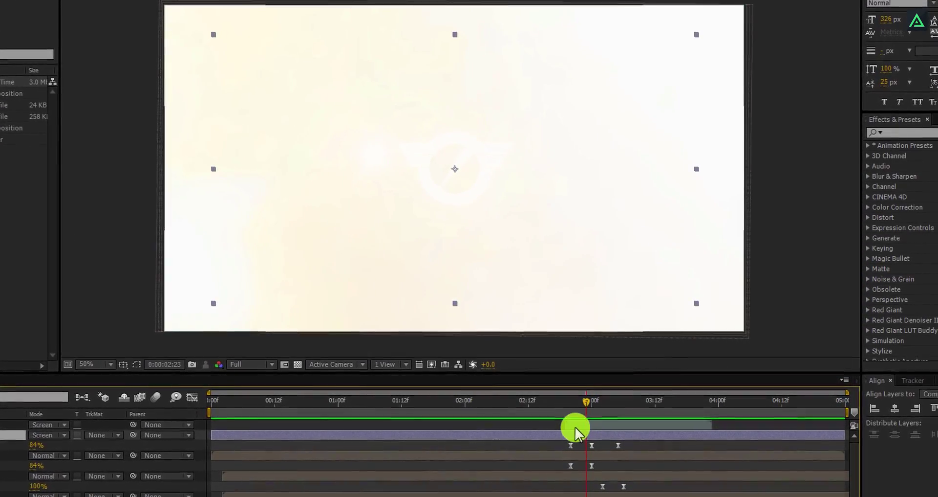
left_click_drag(580, 424, 590, 429)
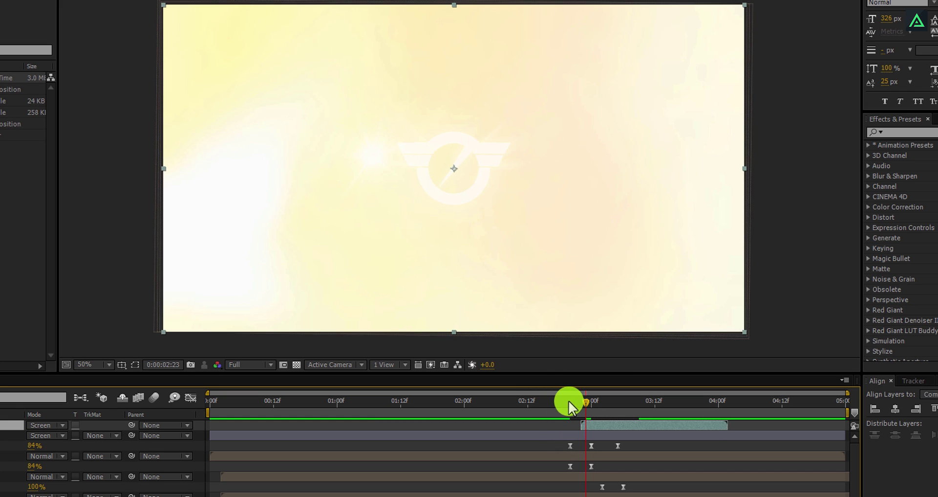
left_click_drag(566, 399, 616, 408)
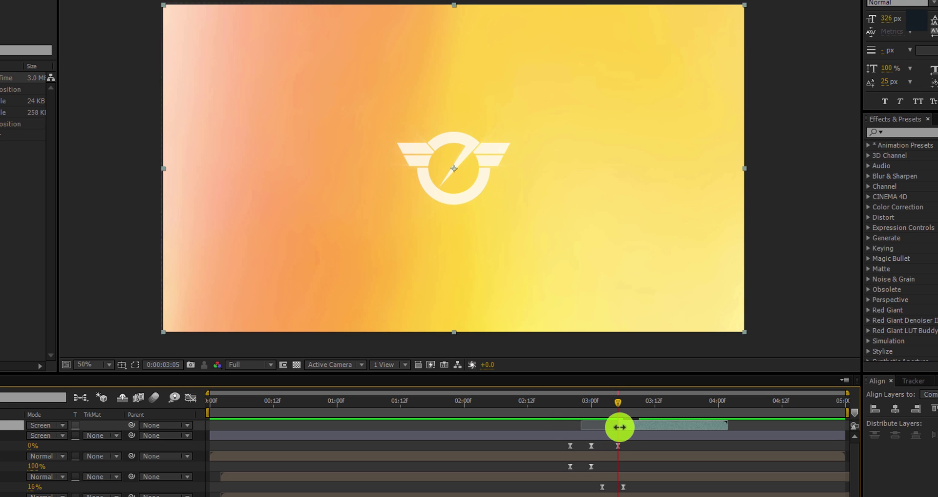
mouse_move(629, 425)
left_mouse_down()
mouse_move(600, 426)
mouse_move(579, 400)
mouse_move(599, 403)
mouse_move(574, 405)
mouse_move(624, 408)
left_mouse_up()
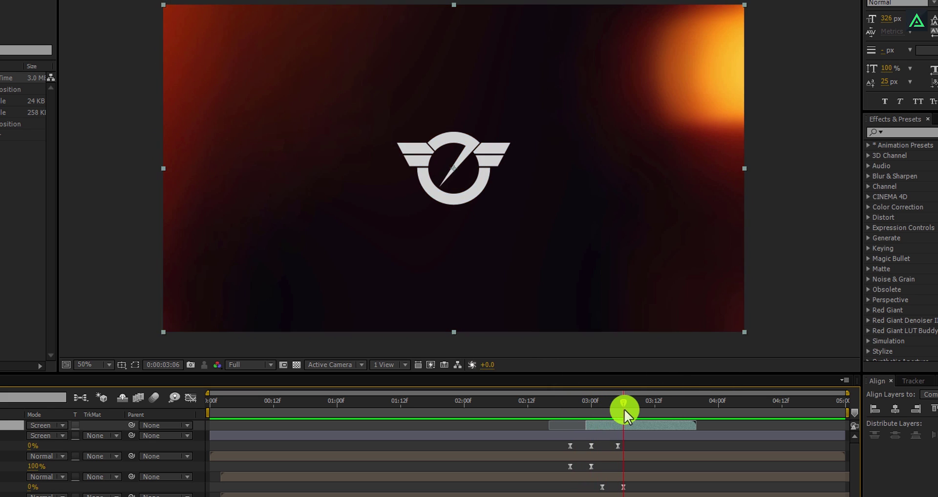